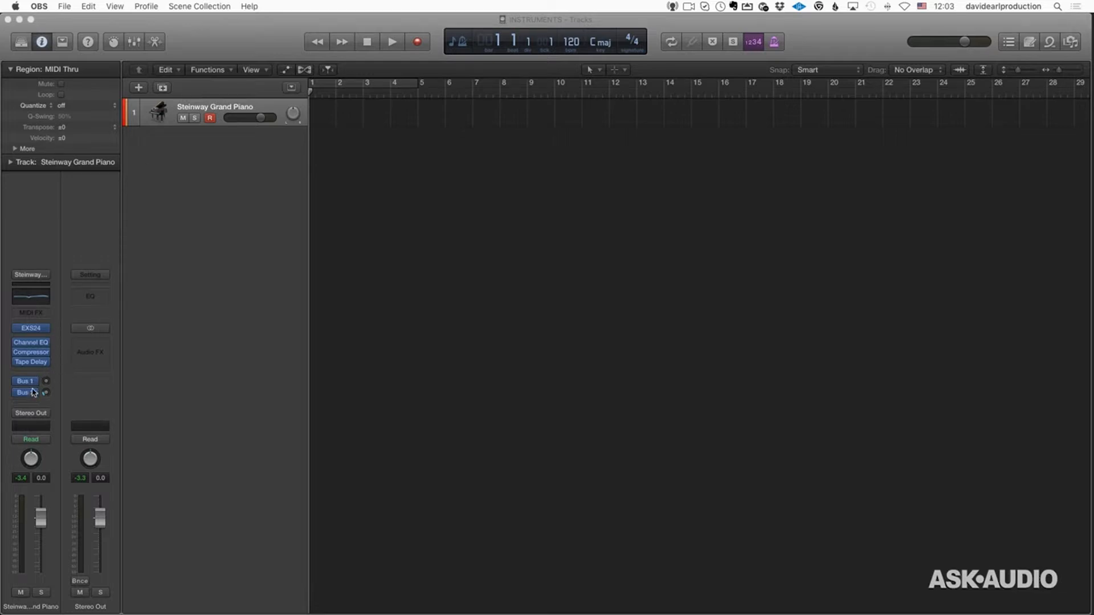
Reset the Steinway Grand Piano channel strip to an empty strip
{"action": "left_click", "coordinate": [33, 381]}
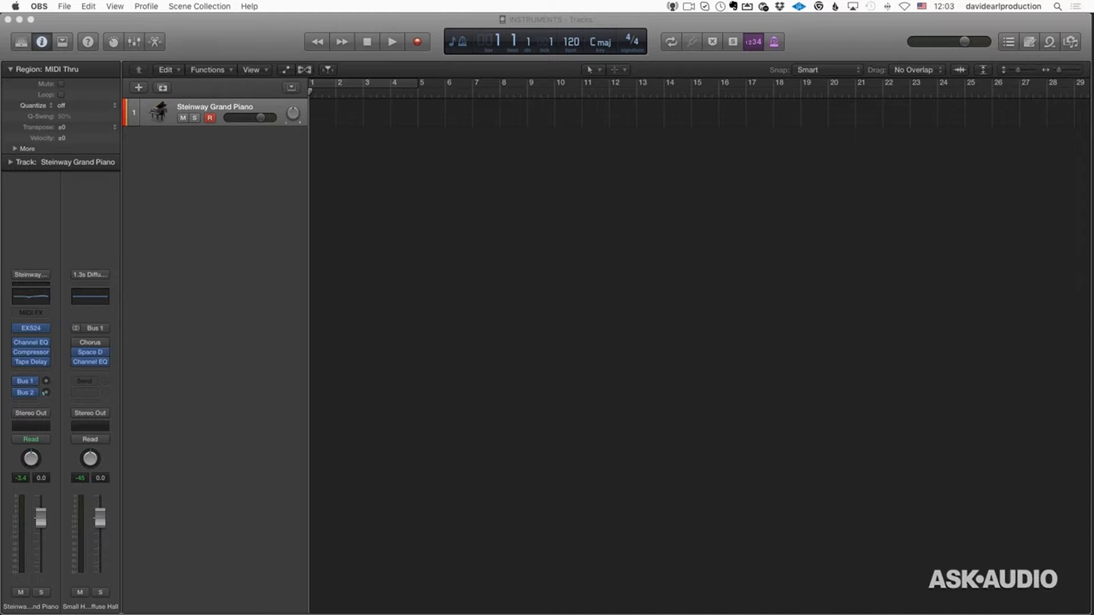
{"action": "left_click", "coordinate": [30, 274]}
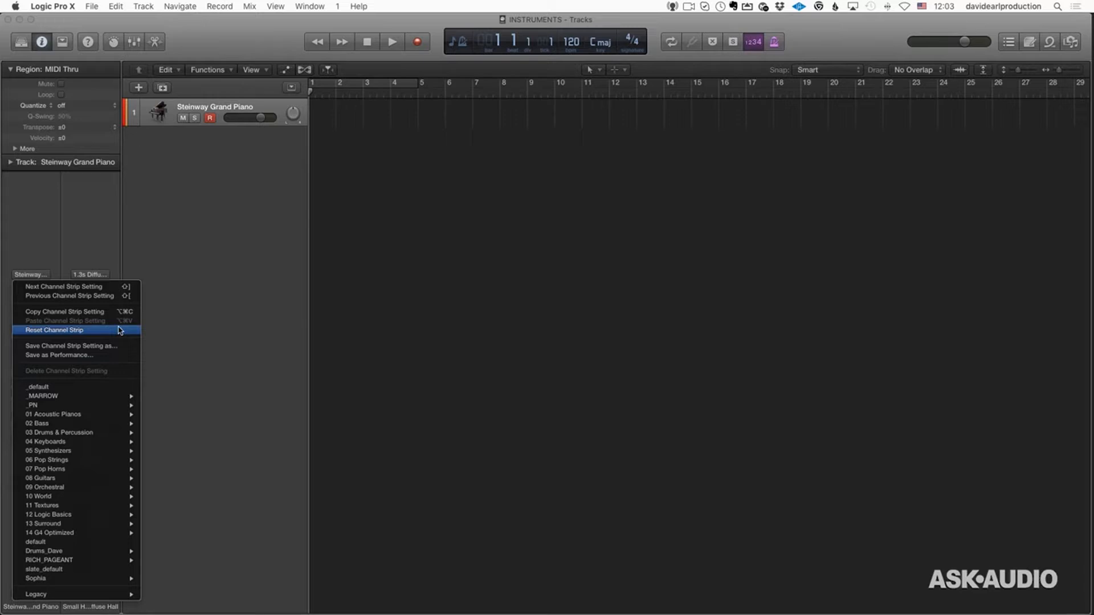
{"action": "left_click", "coordinate": [121, 331]}
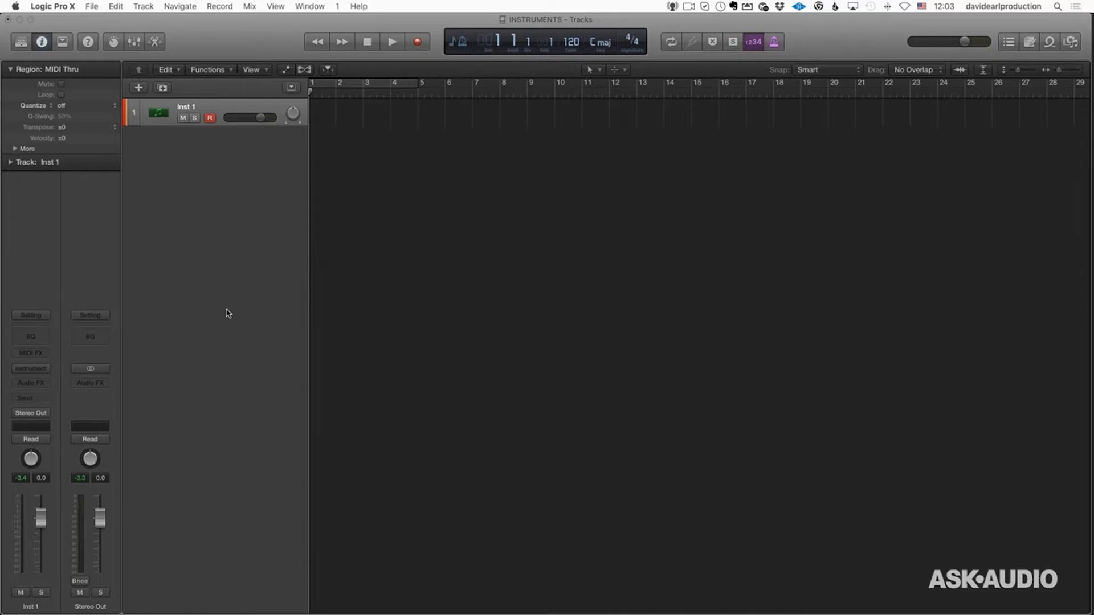
Show the Library and clear the user default patch
{"action": "key", "text": "y"}
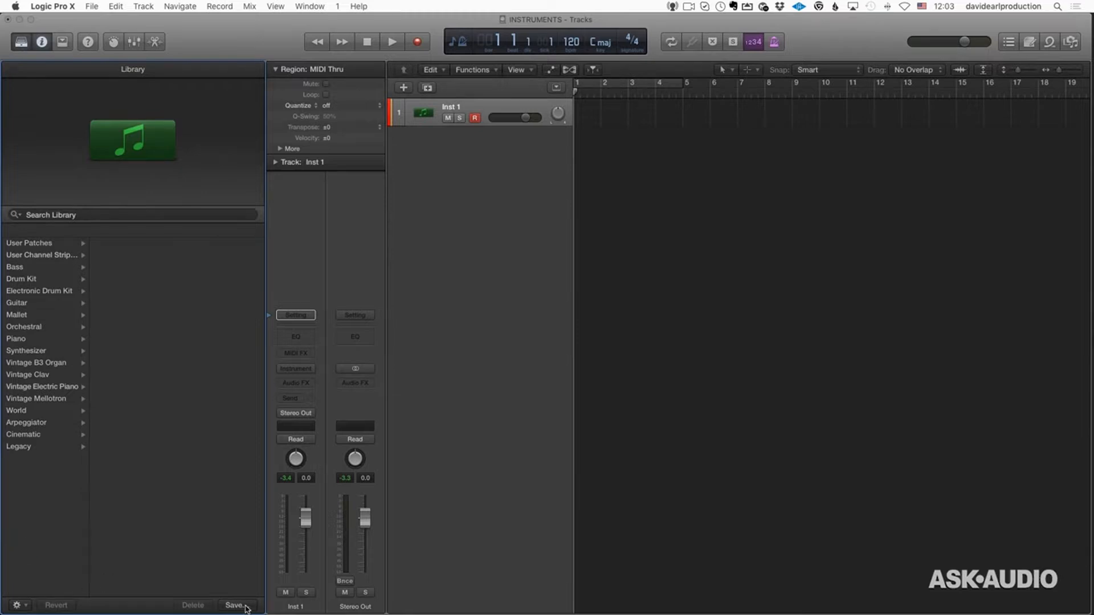
{"action": "left_click", "coordinate": [16, 606]}
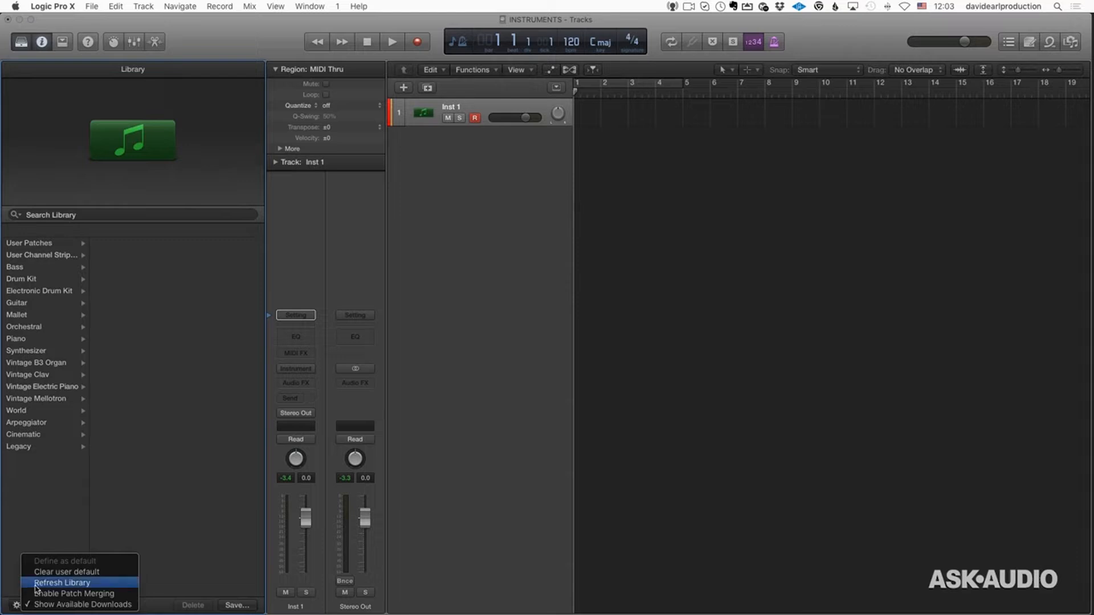
{"action": "left_click", "coordinate": [63, 573]}
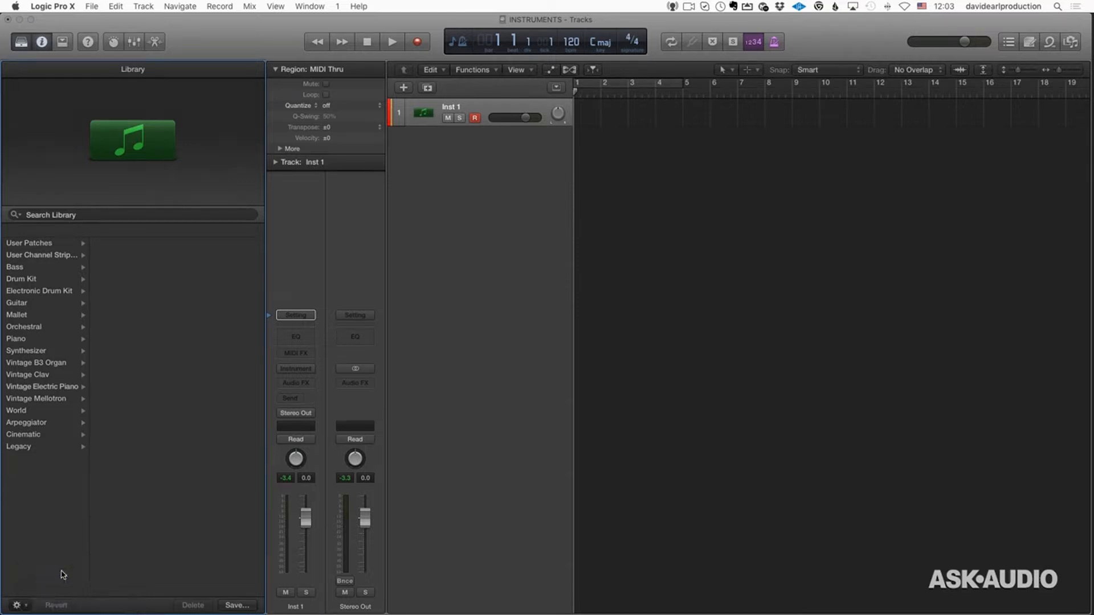
{"action": "left_click", "coordinate": [19, 606]}
{"action": "left_click", "coordinate": [23, 607]}
Save the empty channel strip as an Instrument patch named default, replacing the existing default.patch
{"action": "left_click", "coordinate": [235, 605]}
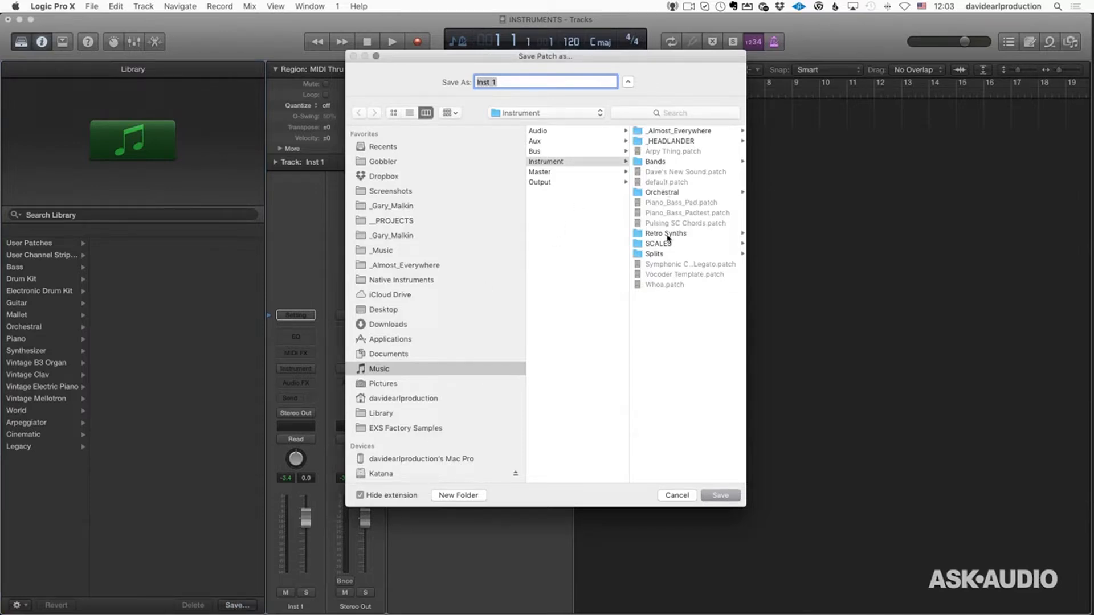
{"action": "left_click", "coordinate": [655, 184]}
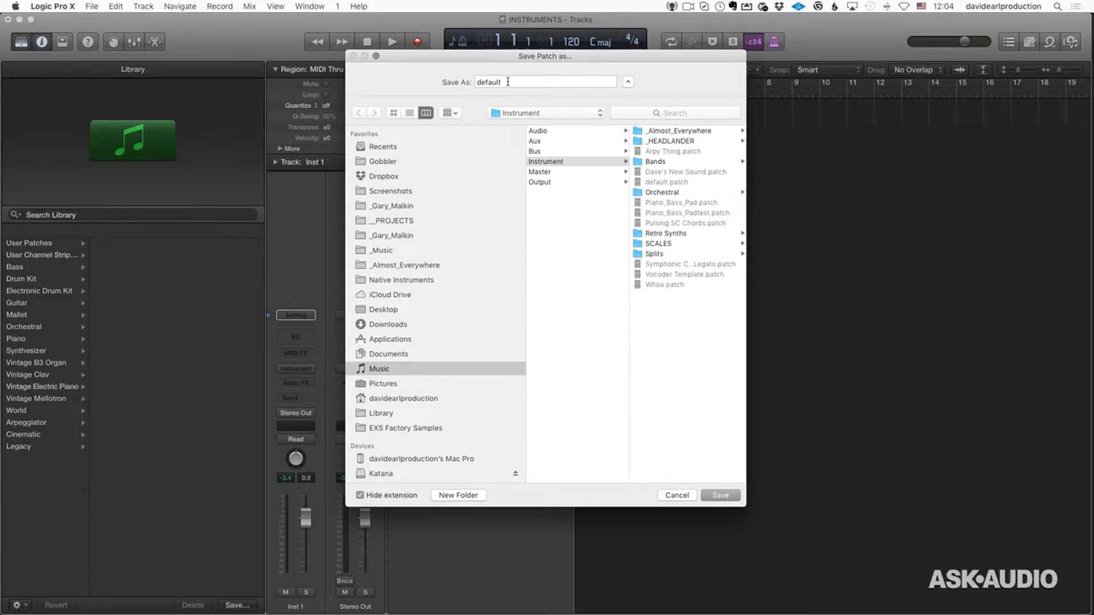
{"action": "left_click", "coordinate": [718, 498]}
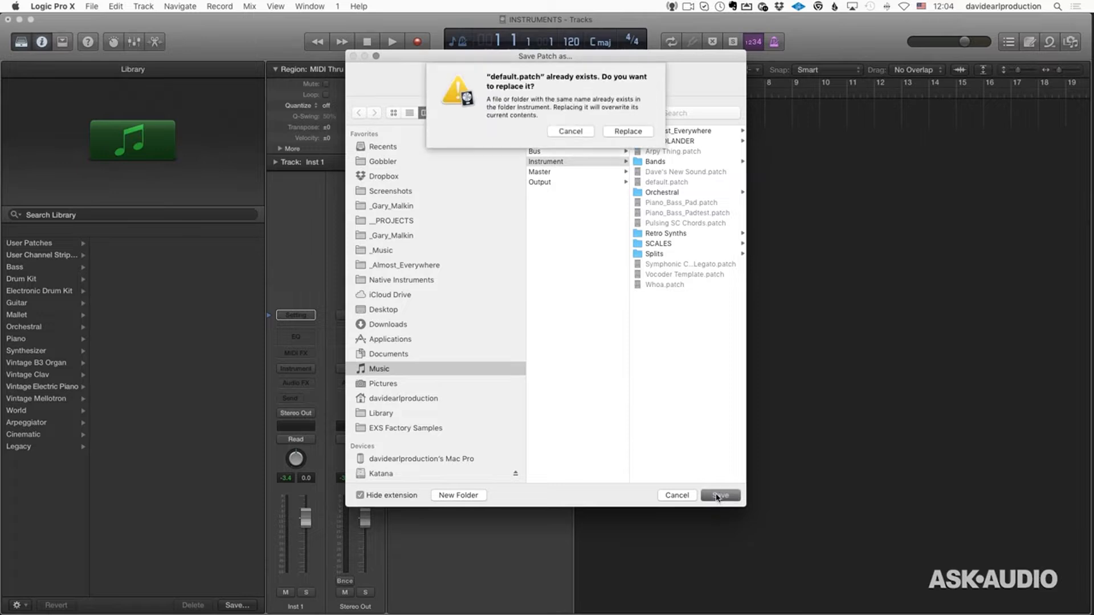
{"action": "left_click", "coordinate": [628, 132]}
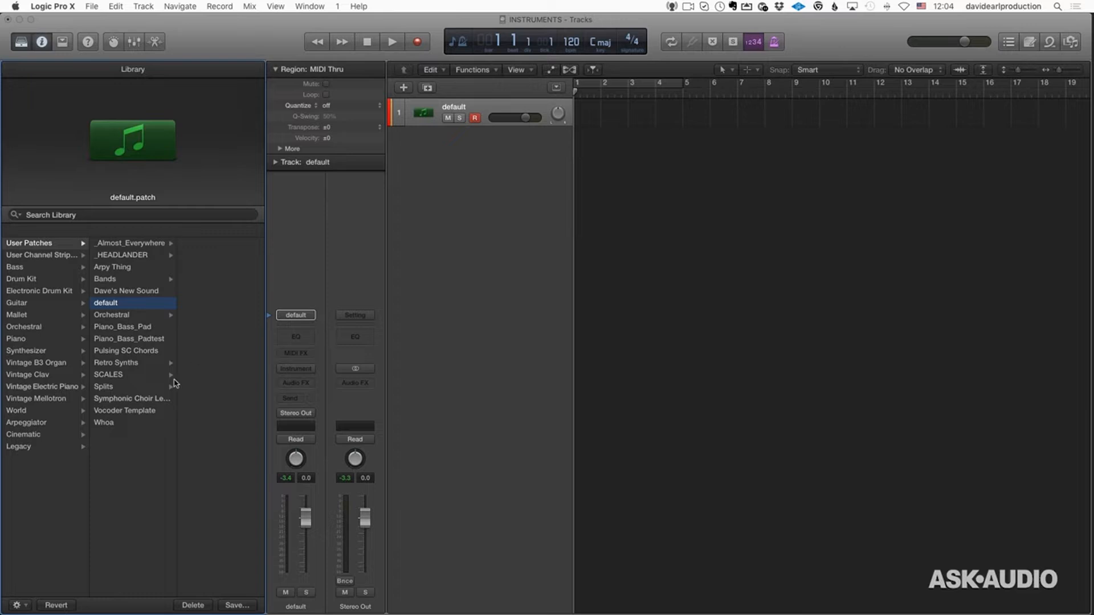
Define the saved default user patch as the default for new software instrument tracks
{"action": "left_click", "coordinate": [18, 606]}
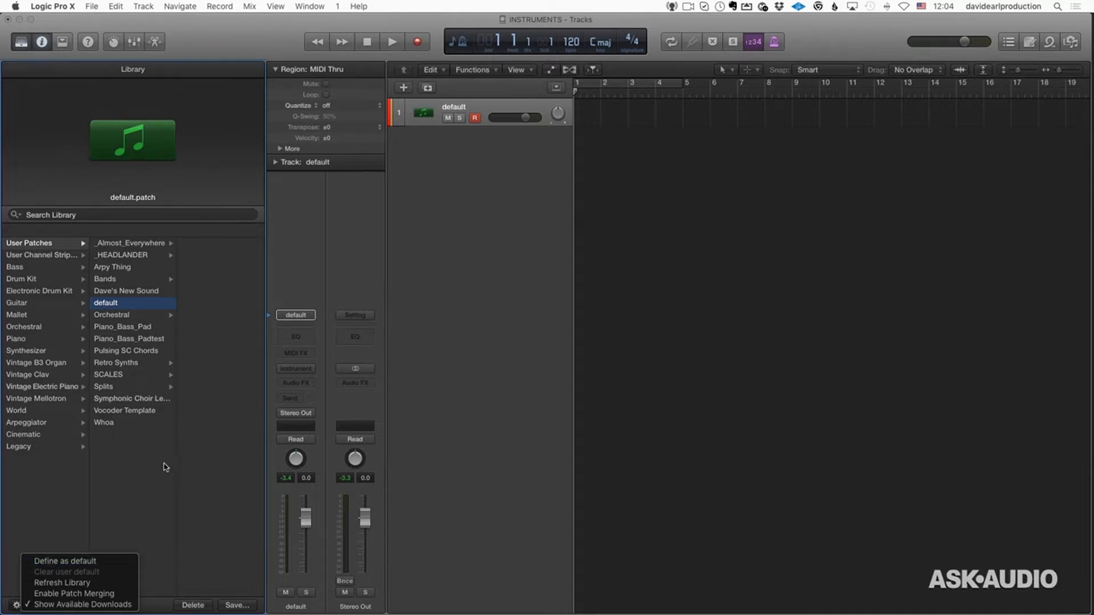
{"action": "left_click", "coordinate": [117, 309]}
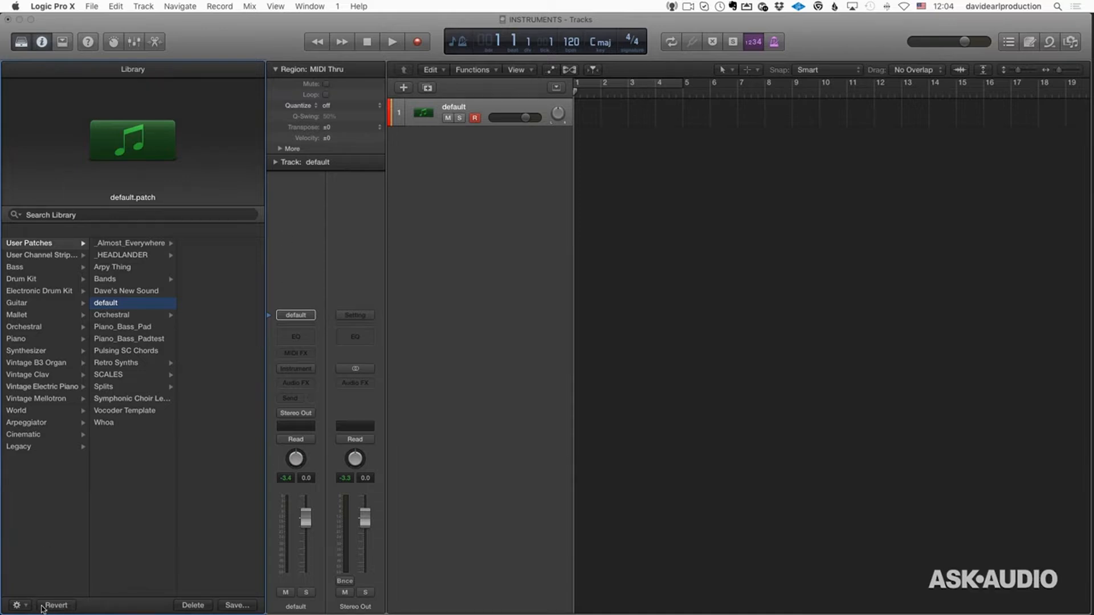
{"action": "left_click", "coordinate": [18, 605]}
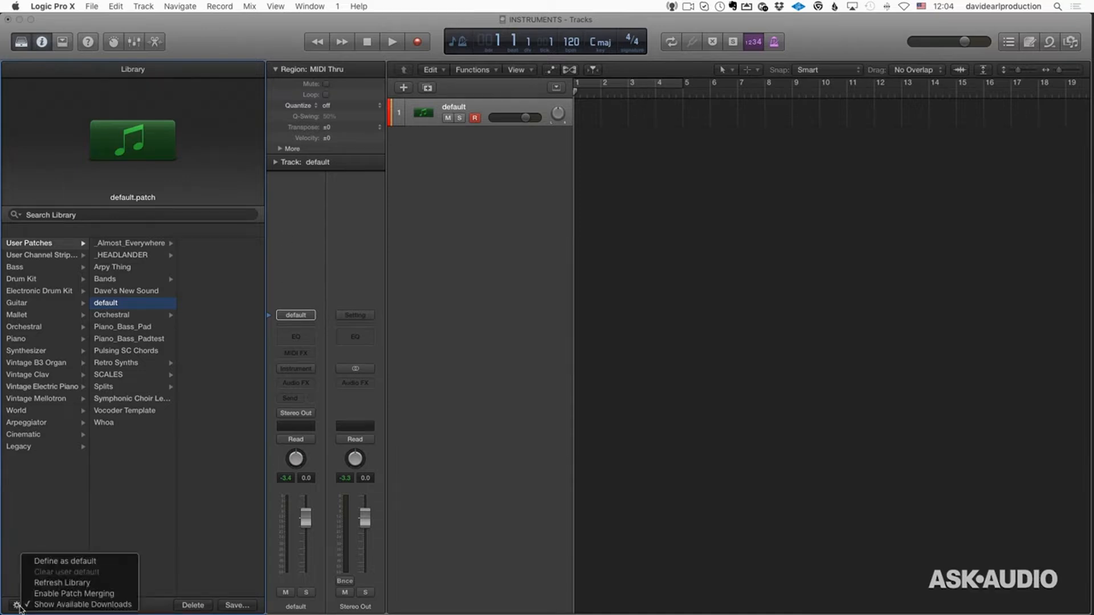
{"action": "left_click", "coordinate": [47, 562]}
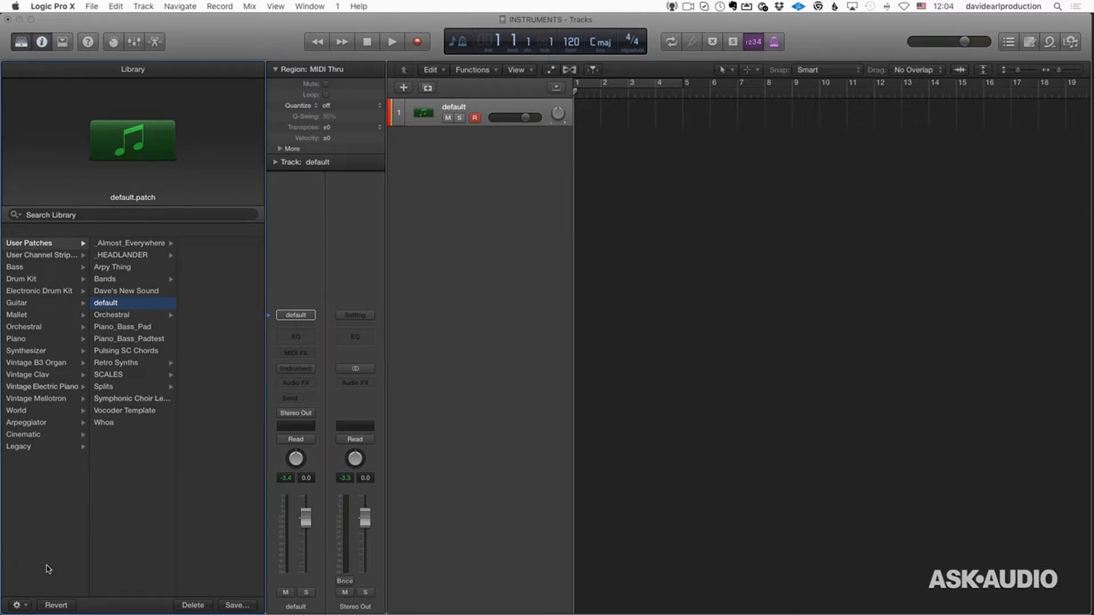
Insert the Virtual Mix Rack plug-in on the default track and turn its Virtual Channel drive down to minimum
{"action": "left_click", "coordinate": [301, 385]}
{"action": "mouse_move", "coordinate": [313, 525]}
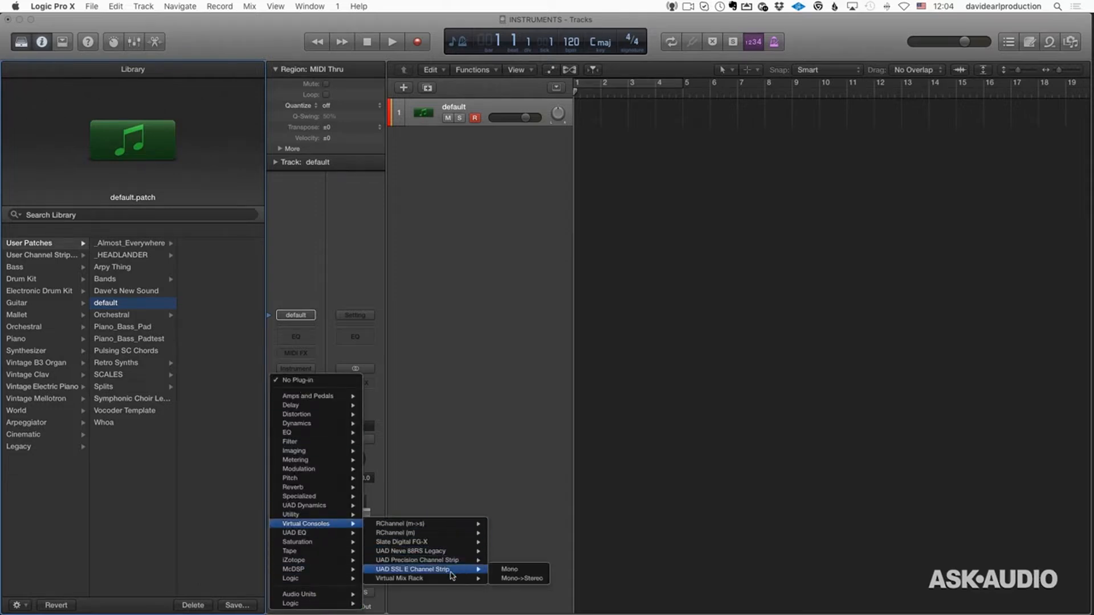
{"action": "mouse_move", "coordinate": [449, 580]}
{"action": "left_click", "coordinate": [501, 580]}
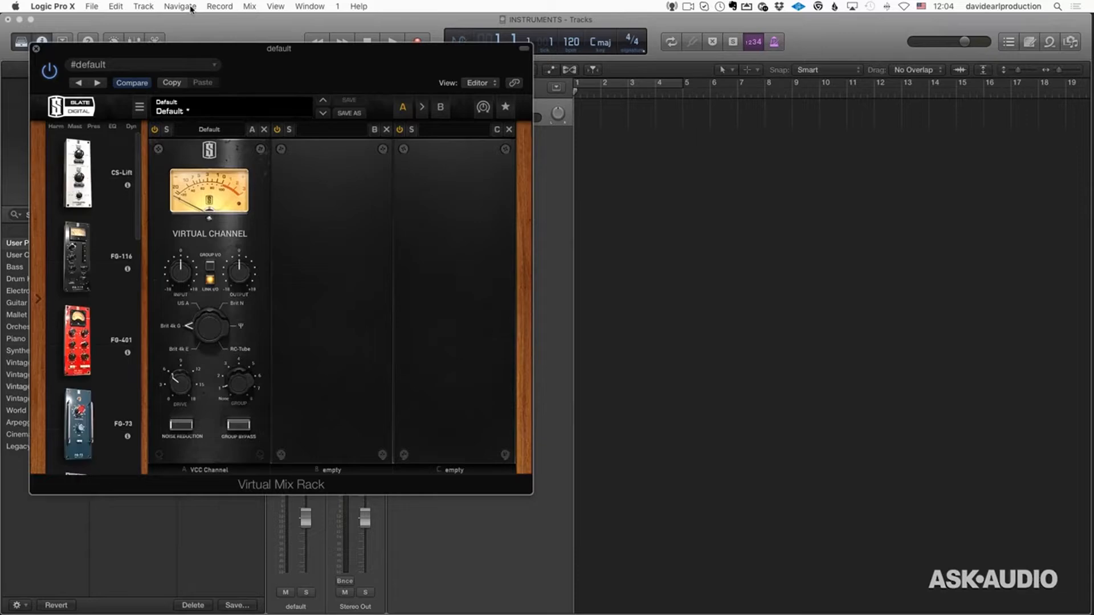
{"action": "left_click_drag", "start_coordinate": [240, 50], "coordinate": [644, 41]}
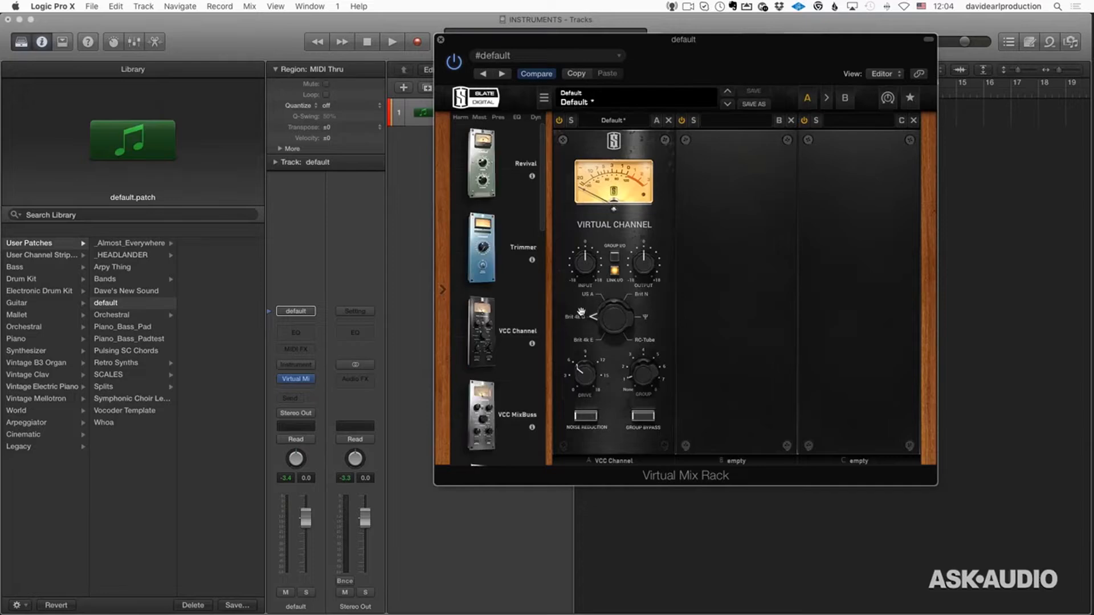
{"action": "left_click_drag", "start_coordinate": [588, 366], "coordinate": [596, 428]}
Save the patch with Virtual Mix Rack over default.patch and define it as the default patch
{"action": "left_click", "coordinate": [235, 605]}
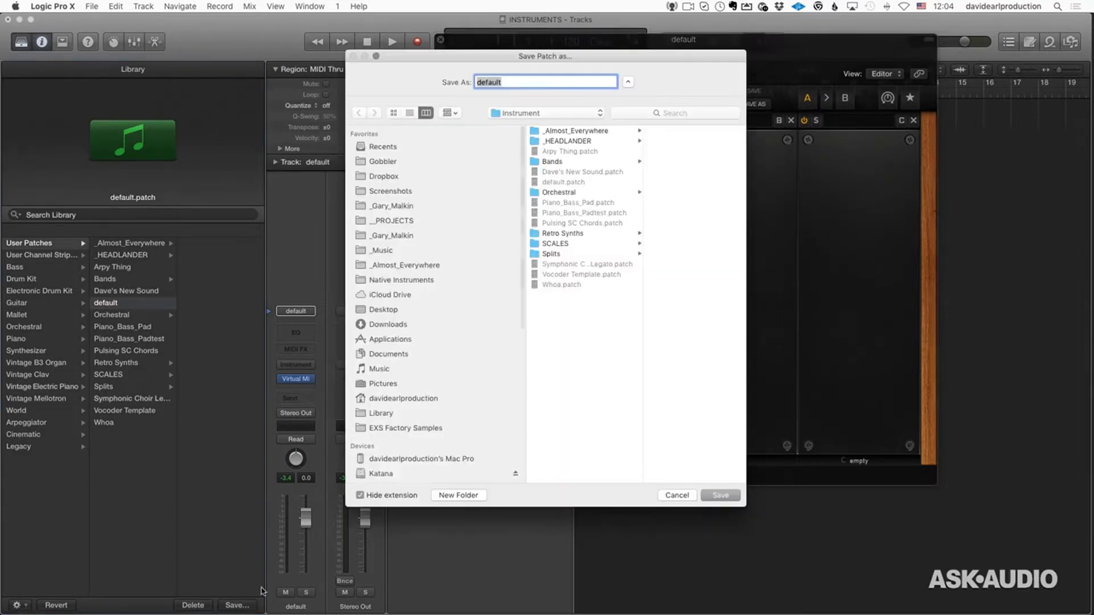
{"action": "left_click", "coordinate": [562, 185]}
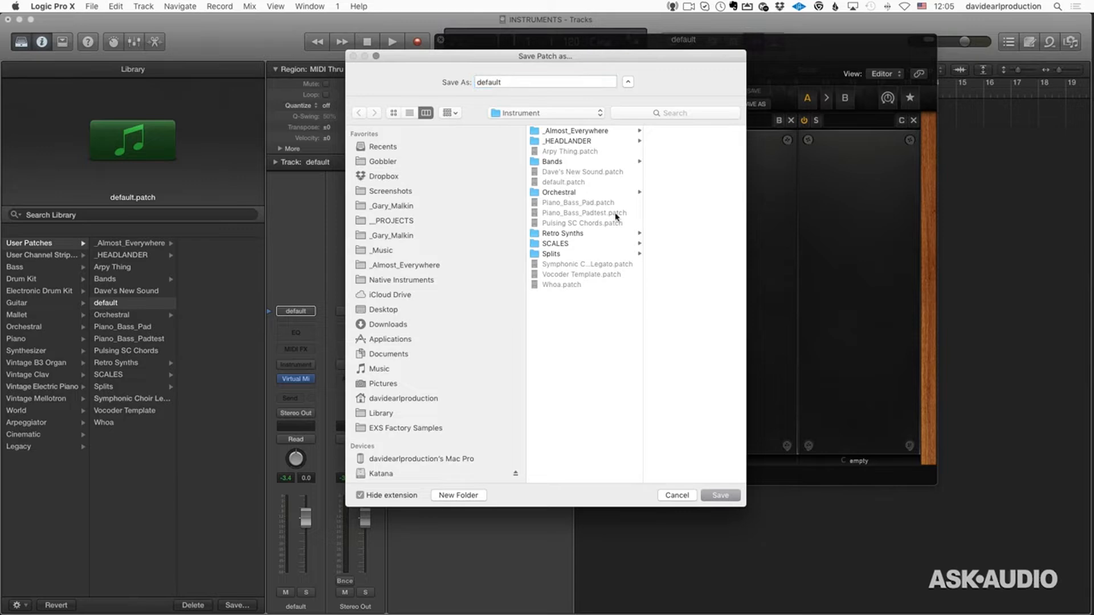
{"action": "left_click", "coordinate": [720, 496]}
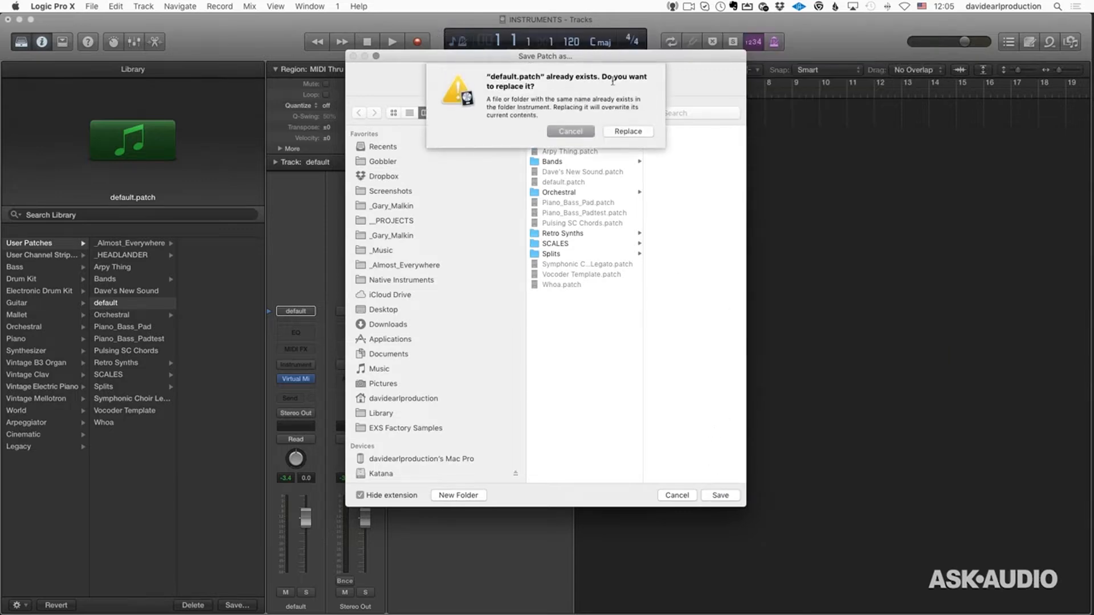
{"action": "left_click", "coordinate": [627, 132]}
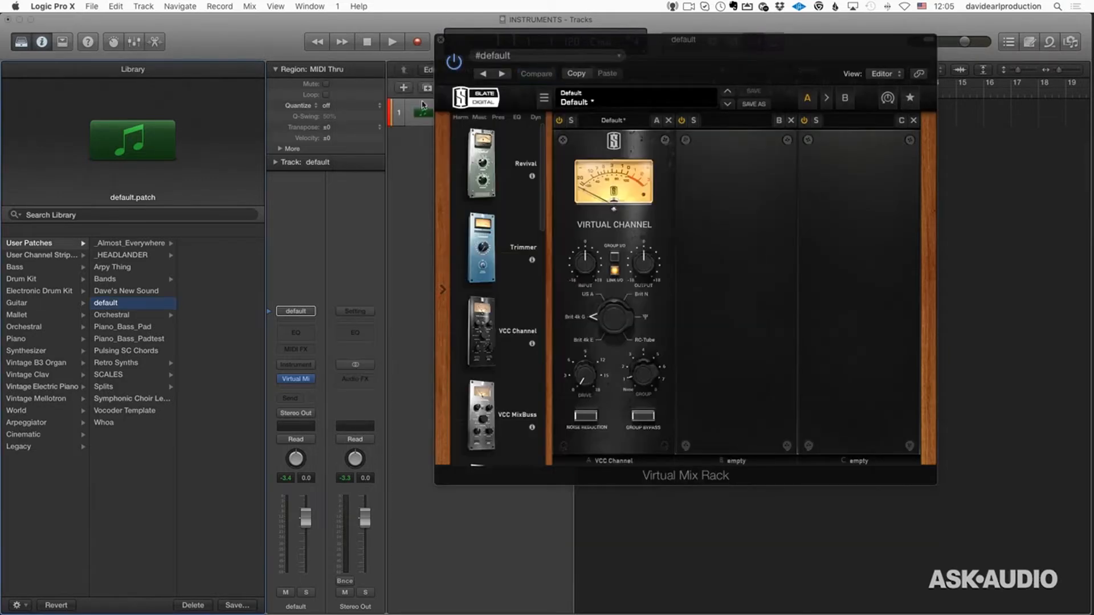
{"action": "left_click", "coordinate": [442, 40]}
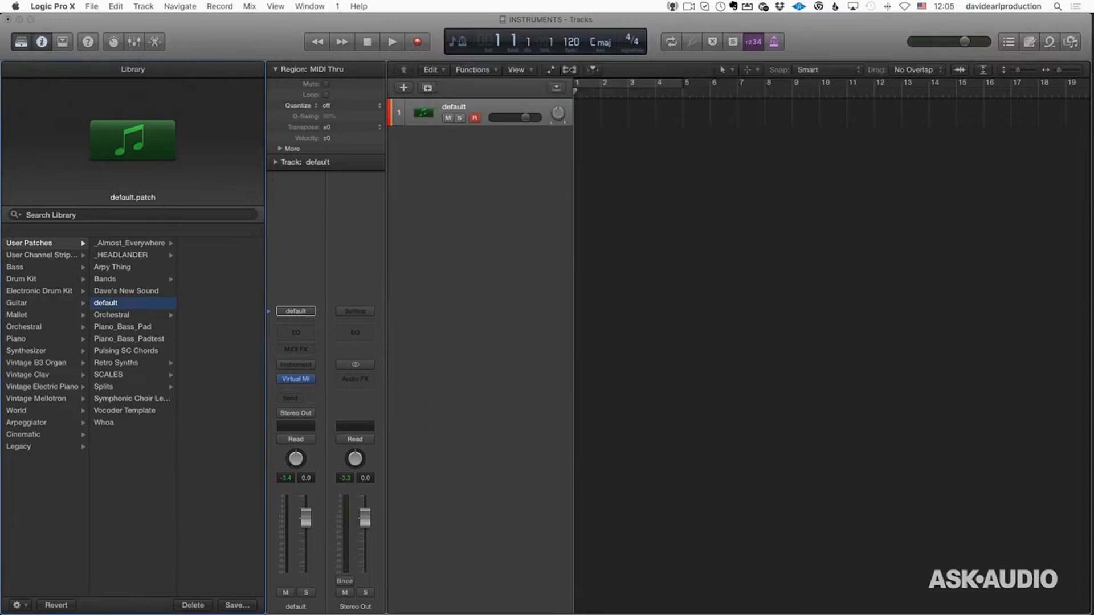
{"action": "left_click", "coordinate": [18, 605]}
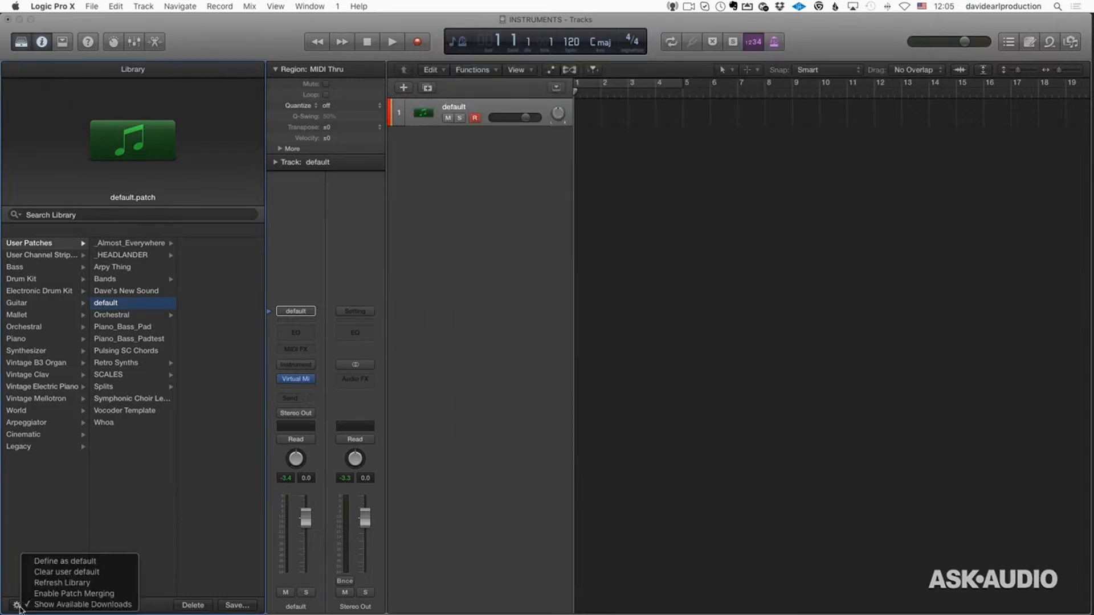
{"action": "left_click", "coordinate": [77, 562]}
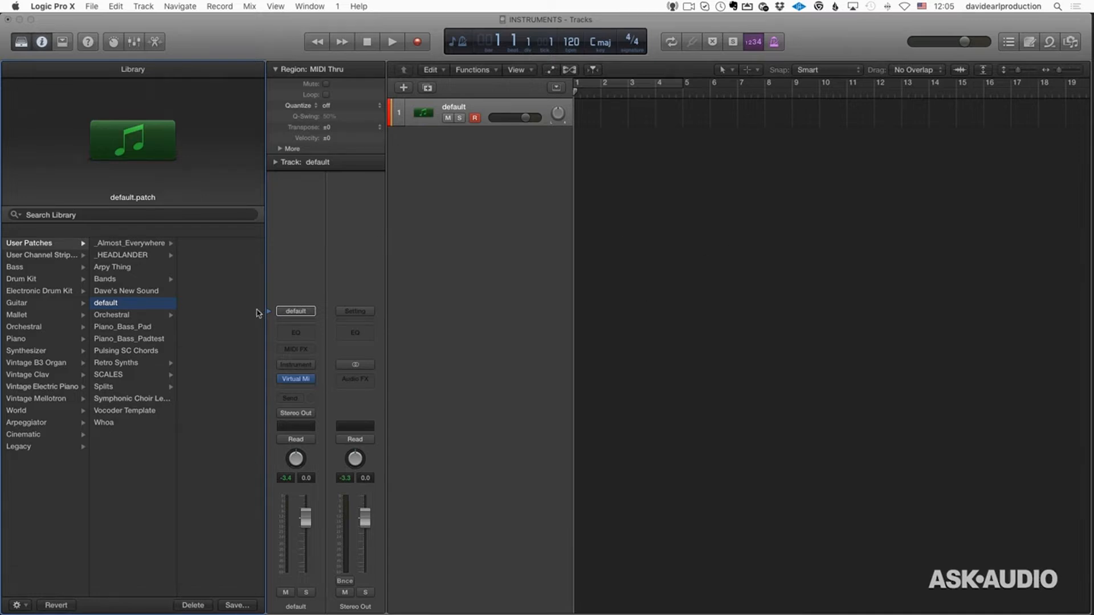
Add a second software instrument track and load the default user patch on it
{"action": "double_click", "coordinate": [471, 251]}
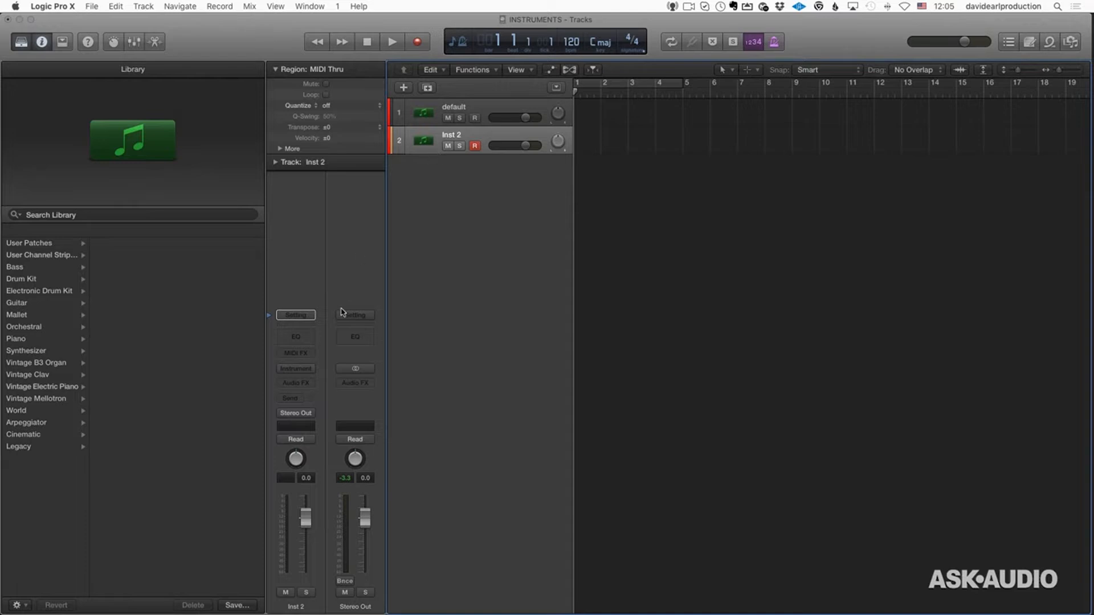
{"action": "left_click", "coordinate": [31, 244]}
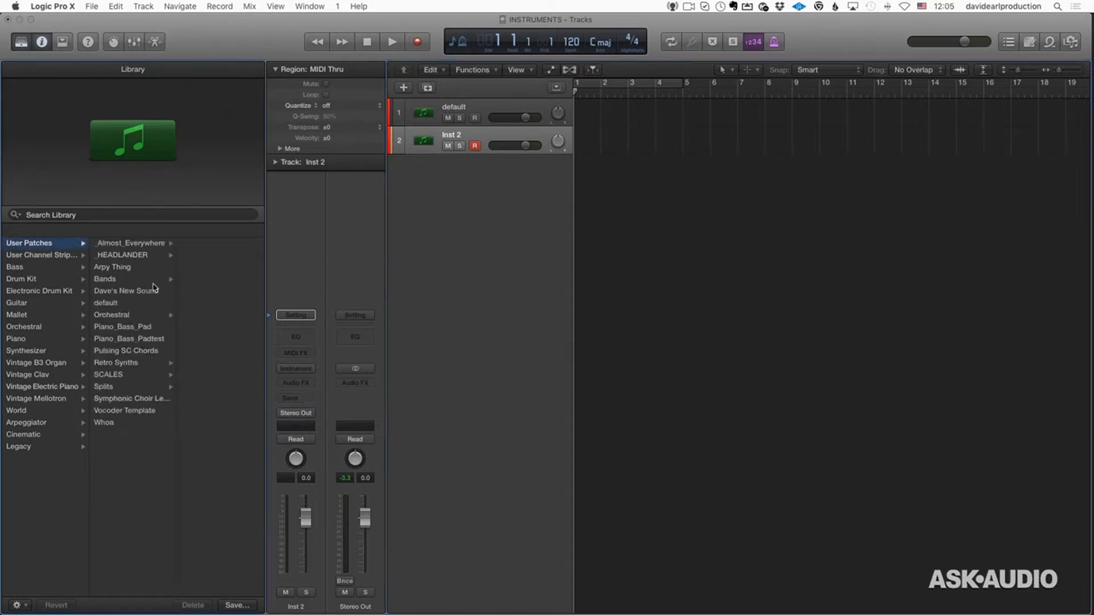
{"action": "left_click", "coordinate": [128, 304]}
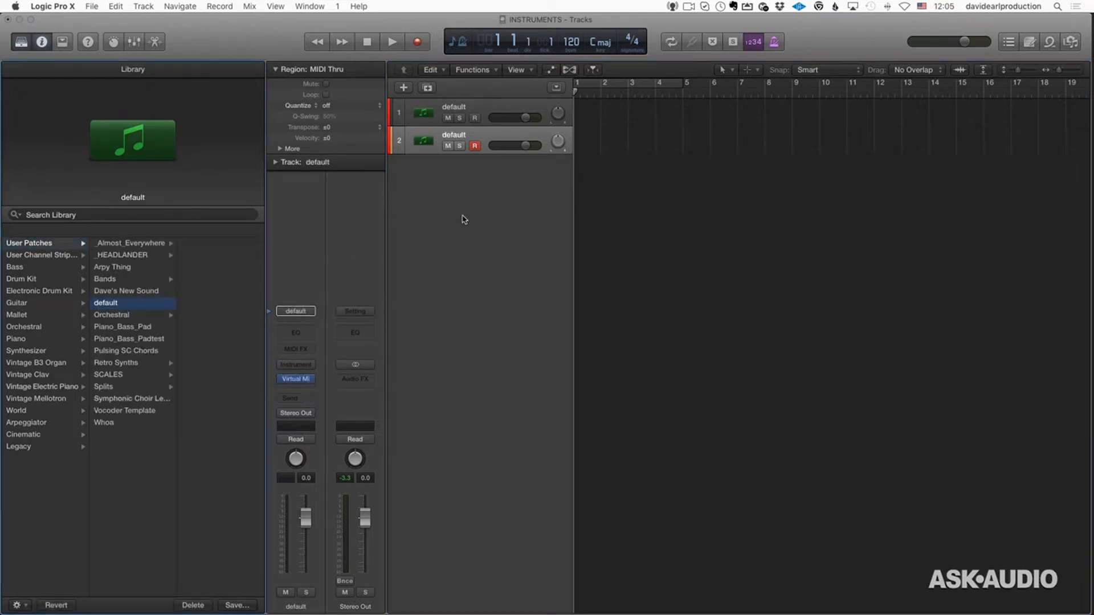
Delete both instrument tracks from the project
{"action": "left_click", "coordinate": [463, 106]}
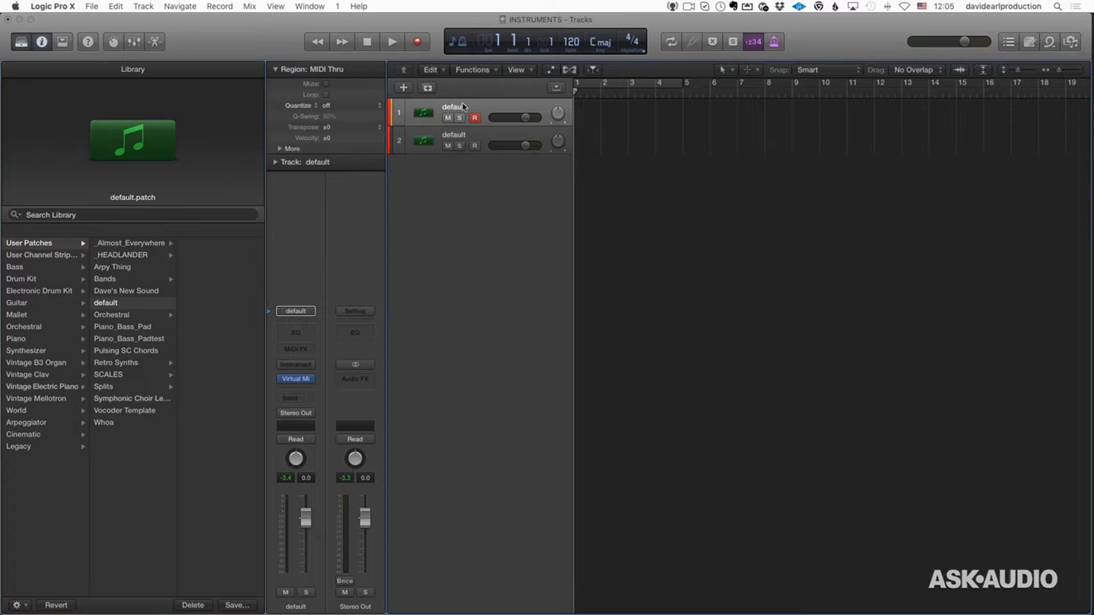
{"action": "left_click", "coordinate": [295, 312]}
{"action": "left_click", "coordinate": [449, 218]}
{"action": "key", "text": "super+BackSpace"}
{"action": "key", "text": "super+BackSpace"}
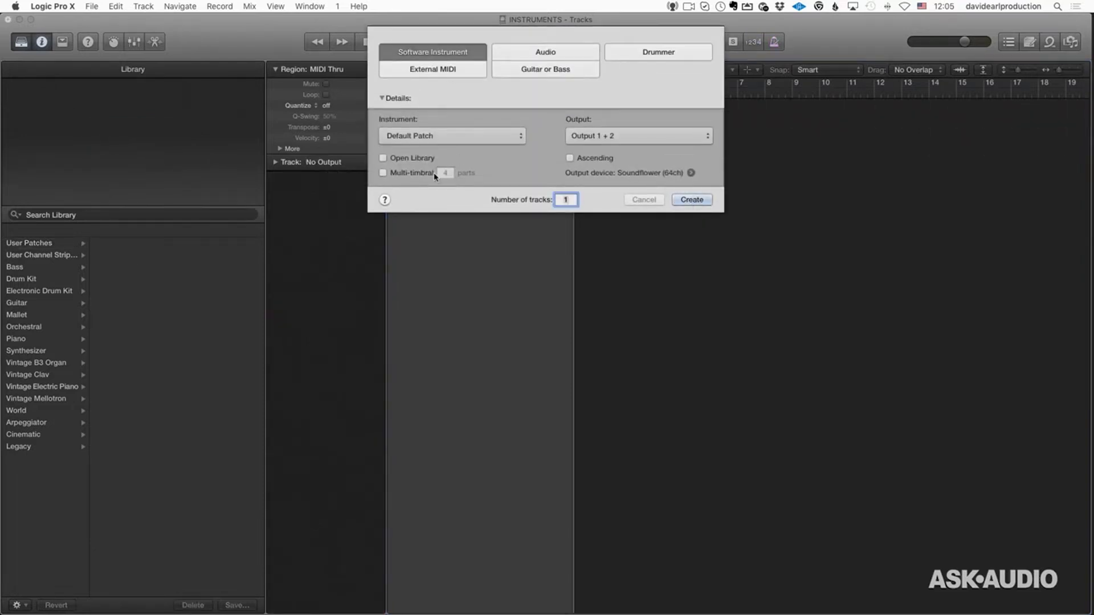
Create four software instrument tracks using Default Patch
{"action": "left_click", "coordinate": [694, 203]}
{"action": "type", "text": "4"}
{"action": "key", "text": "Return"}
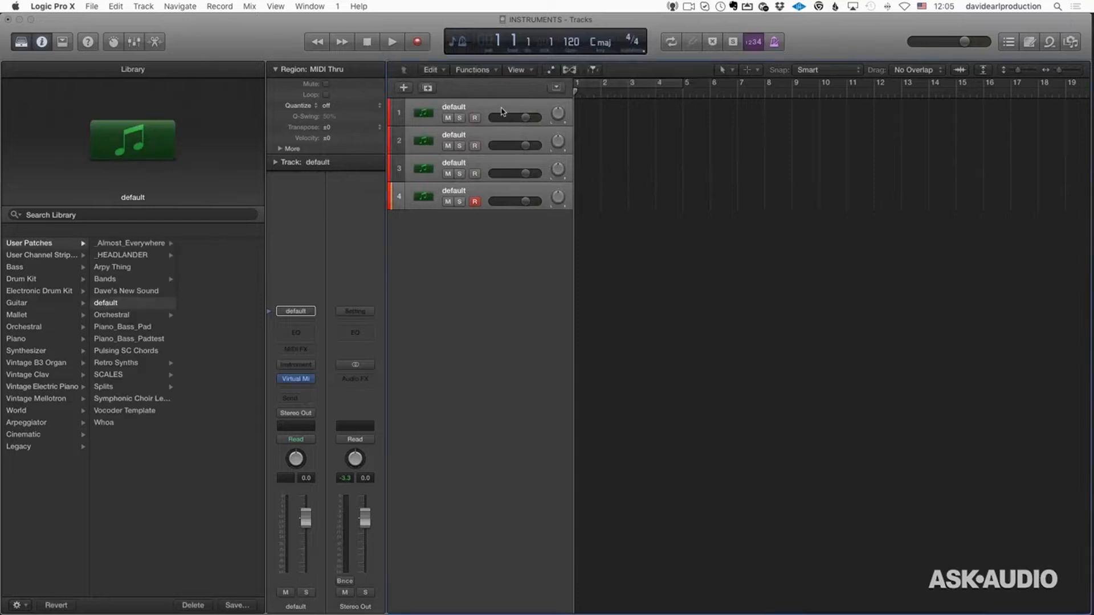
Examine the new tracks' channel strips and the Virtual Mix Rack settings on the fourth track
{"action": "key", "text": "Down"}
{"action": "key", "text": "Down"}
{"action": "key", "text": "Down"}
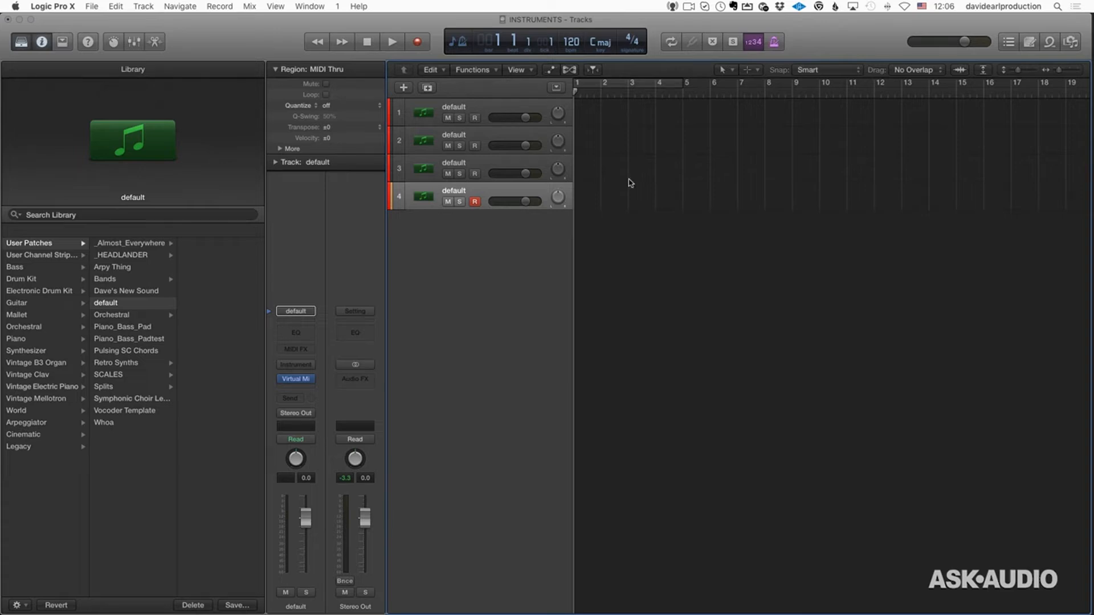
{"action": "left_click", "coordinate": [294, 378]}
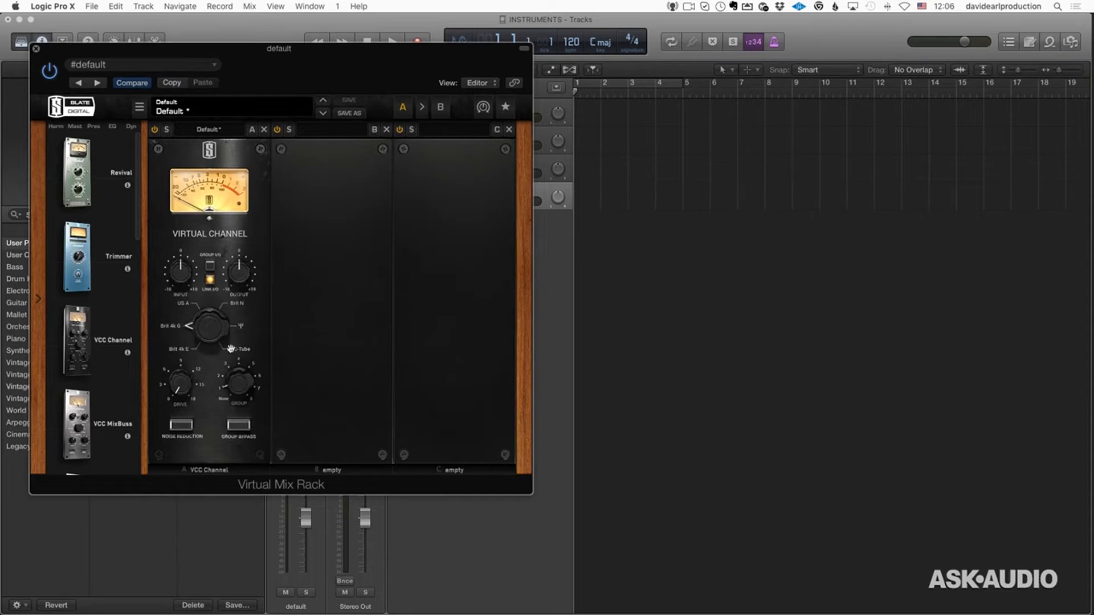
{"action": "left_click", "coordinate": [36, 50]}
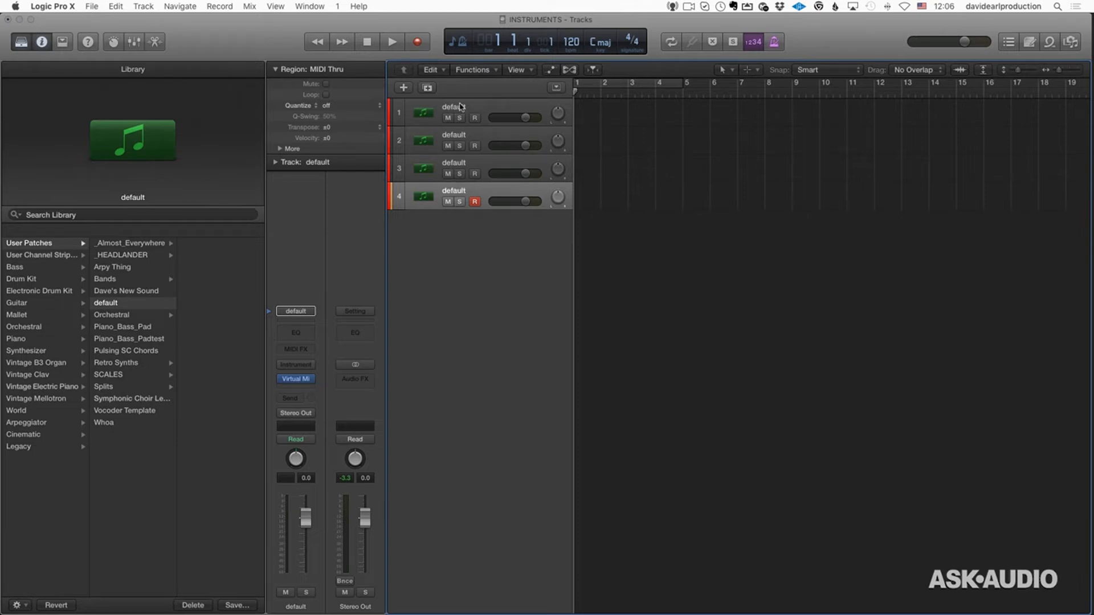
Delete three of the four default tracks, keeping only the first
{"action": "key", "text": "super+BackSpace"}
{"action": "key", "text": "super+BackSpace"}
{"action": "key", "text": "super+BackSpace"}
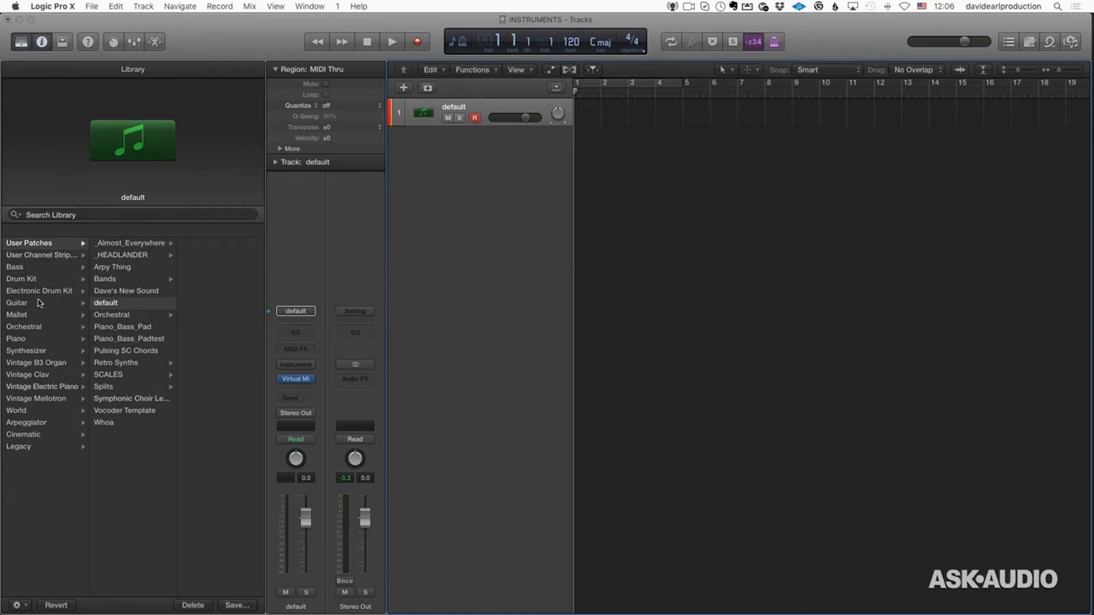
Load the Steinway Grand Piano patch onto the track and set its Bus 1 and Bus 2 sends to No Send
{"action": "left_click", "coordinate": [34, 340]}
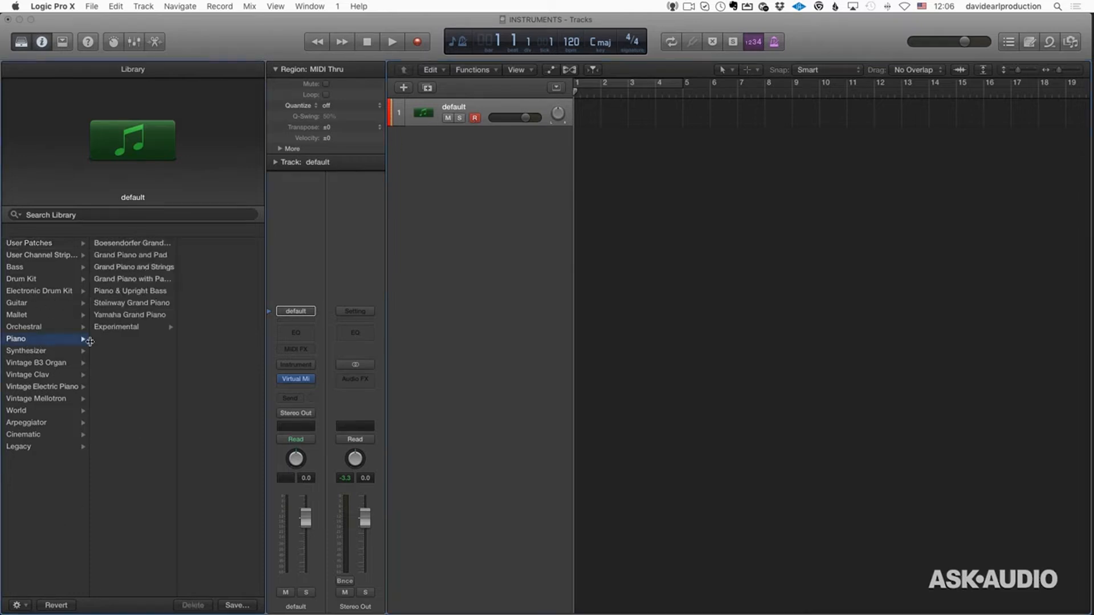
{"action": "left_click", "coordinate": [141, 303]}
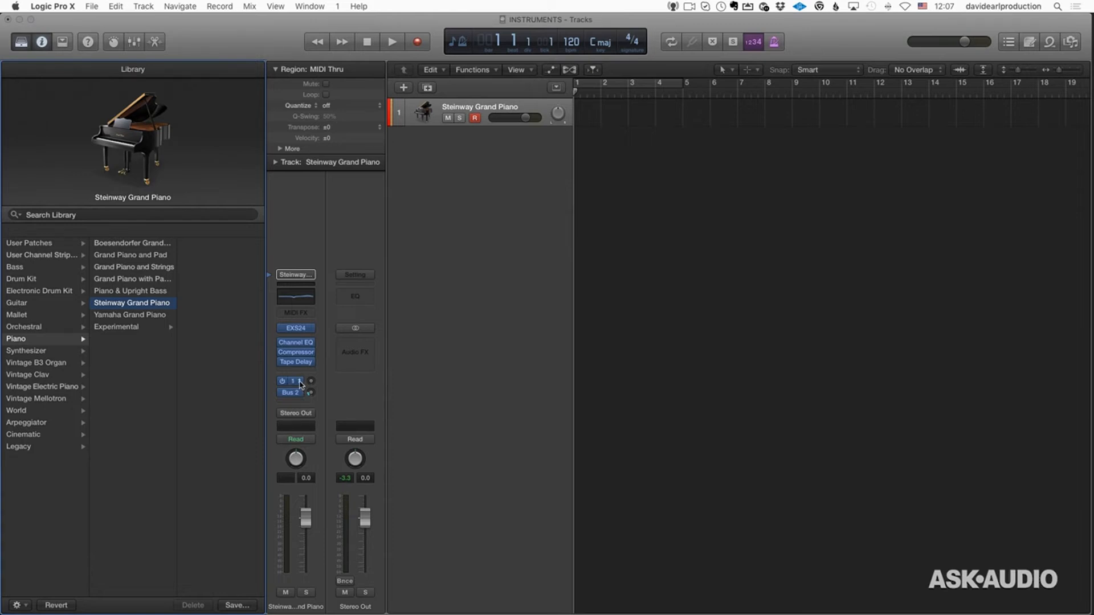
{"action": "left_click", "coordinate": [299, 382]}
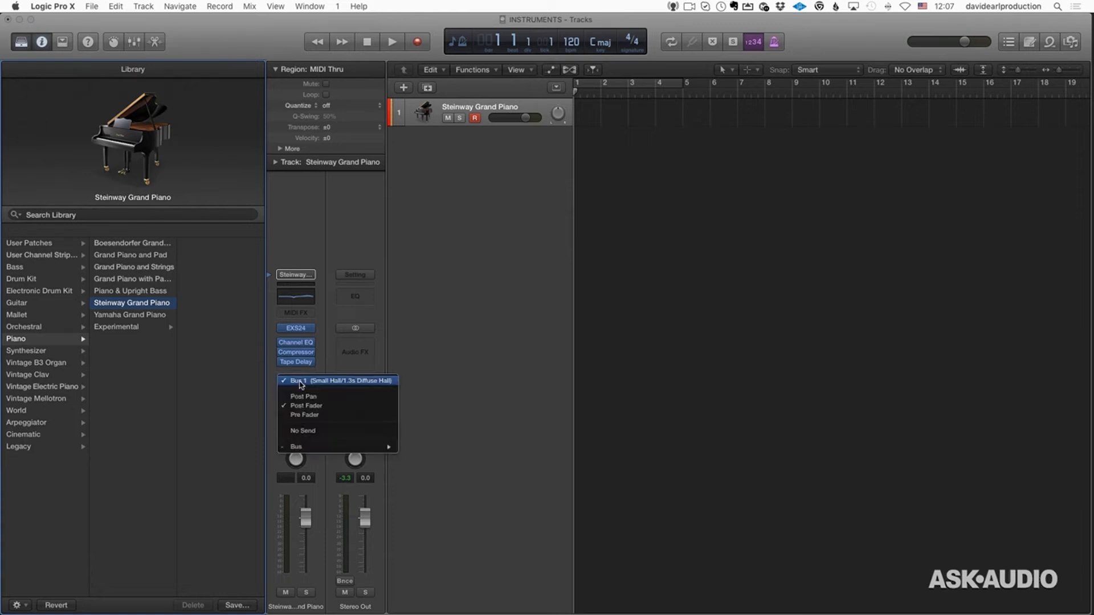
{"action": "left_click", "coordinate": [308, 433]}
{"action": "left_click", "coordinate": [296, 392]}
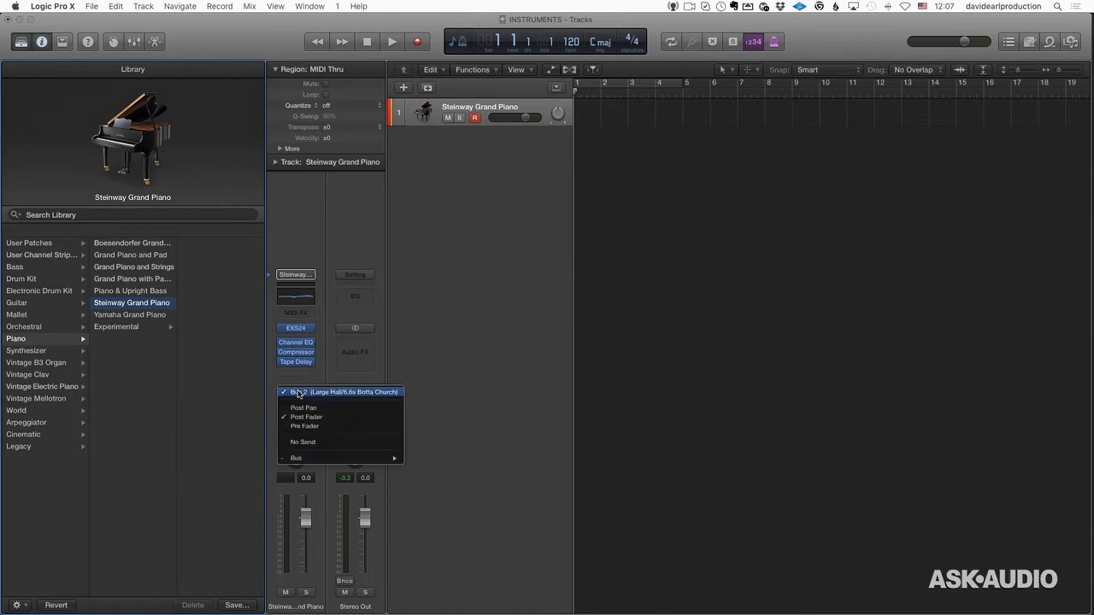
{"action": "left_click", "coordinate": [301, 444]}
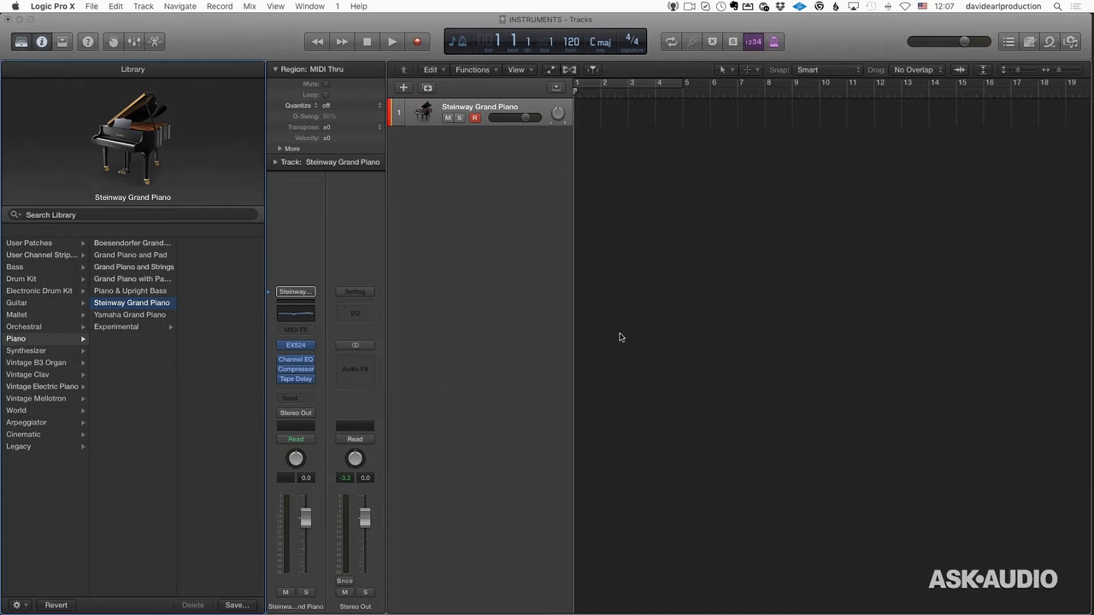
Delete the Small Hall and Large Hall reverb aux channels in the Mixer and close the Mixer
{"action": "left_click", "coordinate": [135, 42]}
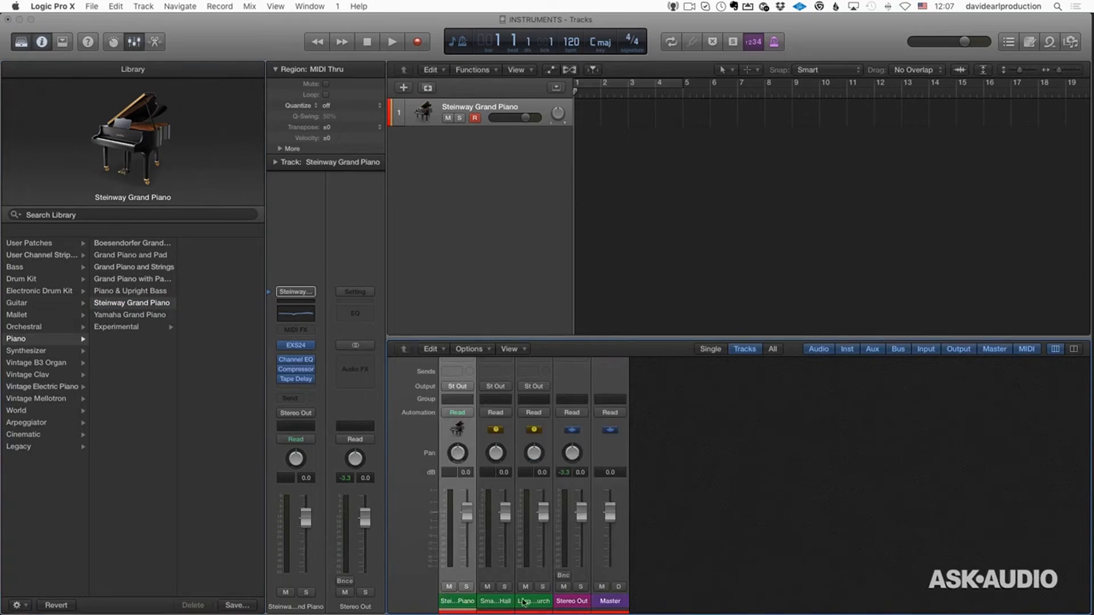
{"action": "left_click", "coordinate": [492, 607]}
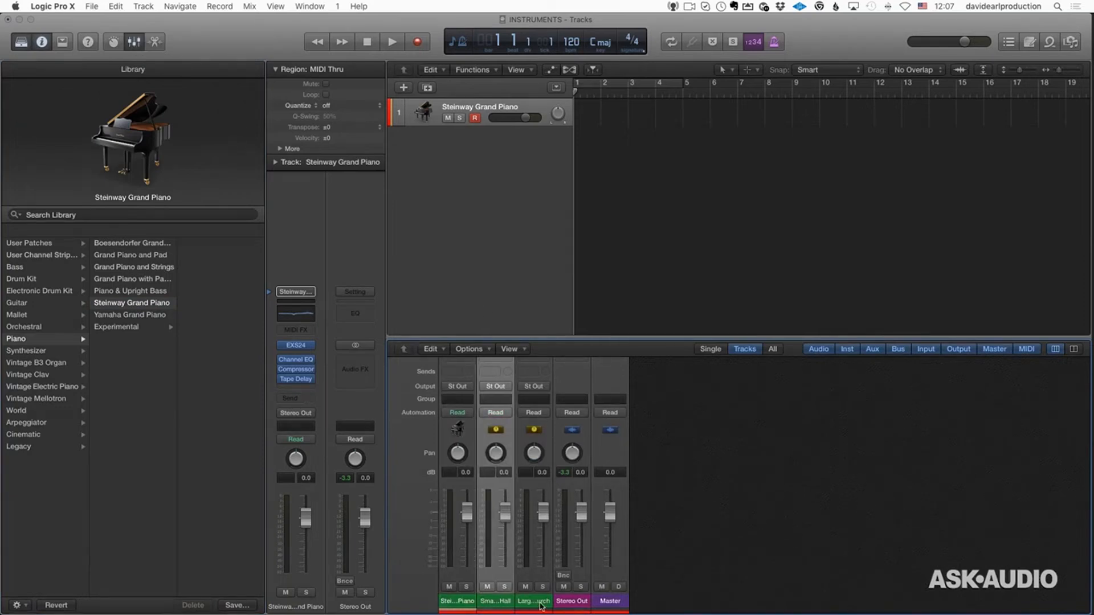
{"action": "left_click", "coordinate": [539, 608], "text": "shift"}
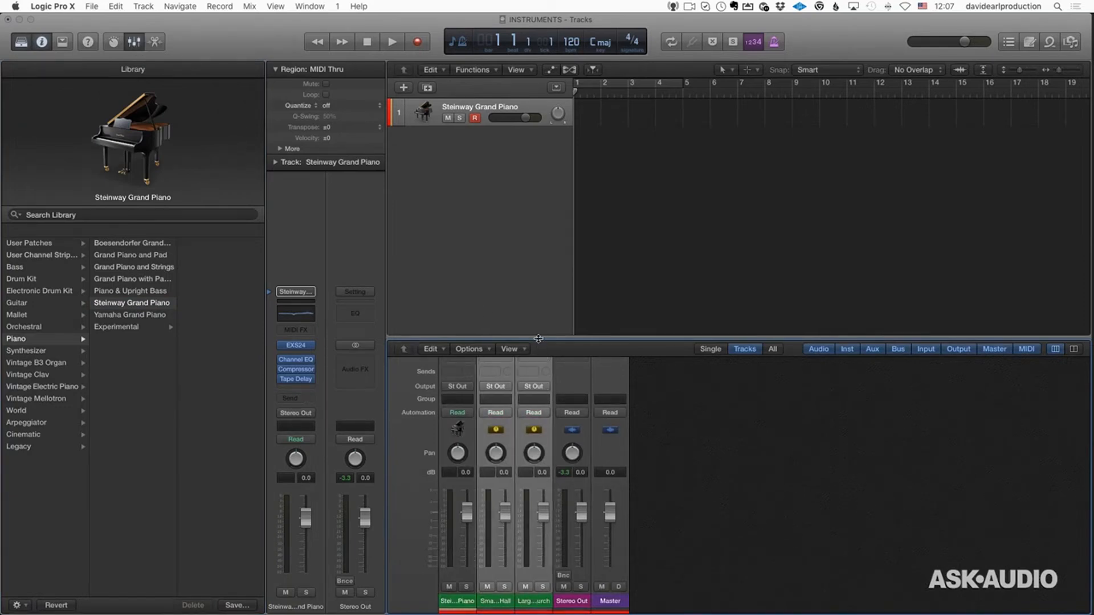
{"action": "left_click_drag", "start_coordinate": [538, 337], "coordinate": [538, 237]}
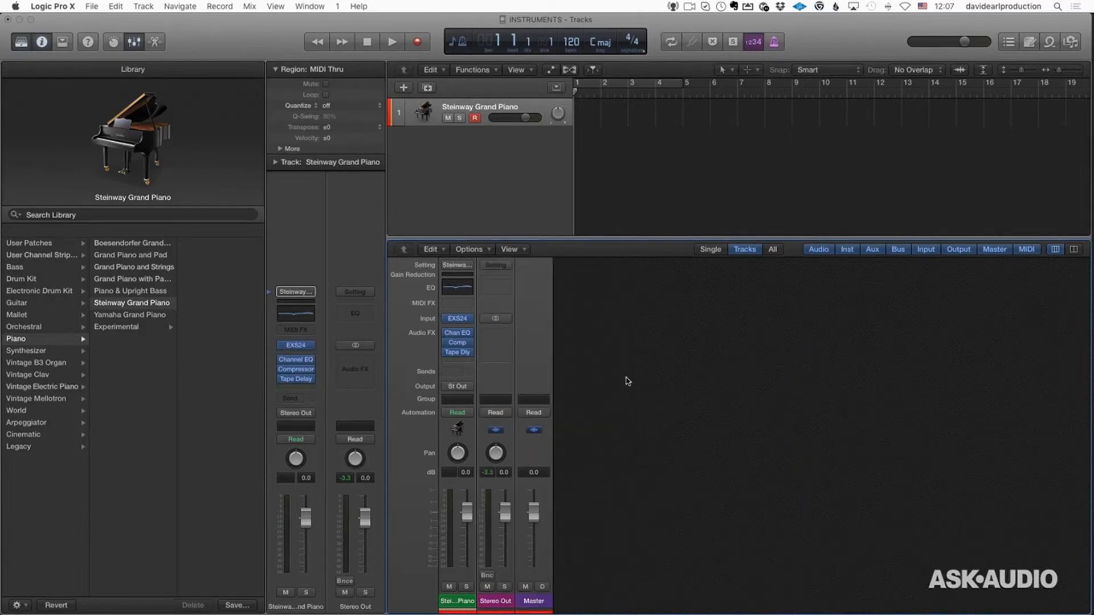
{"action": "key", "text": "x"}
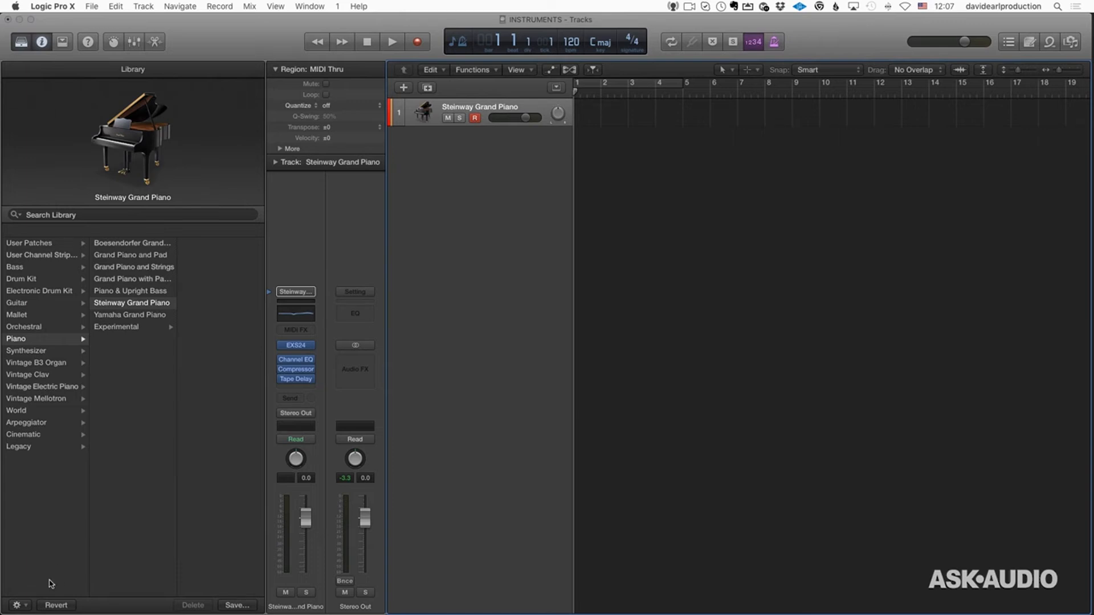
Enable patch merging in the Library, turn off Sends in the merge options, and close the merge settings
{"action": "left_click", "coordinate": [17, 605]}
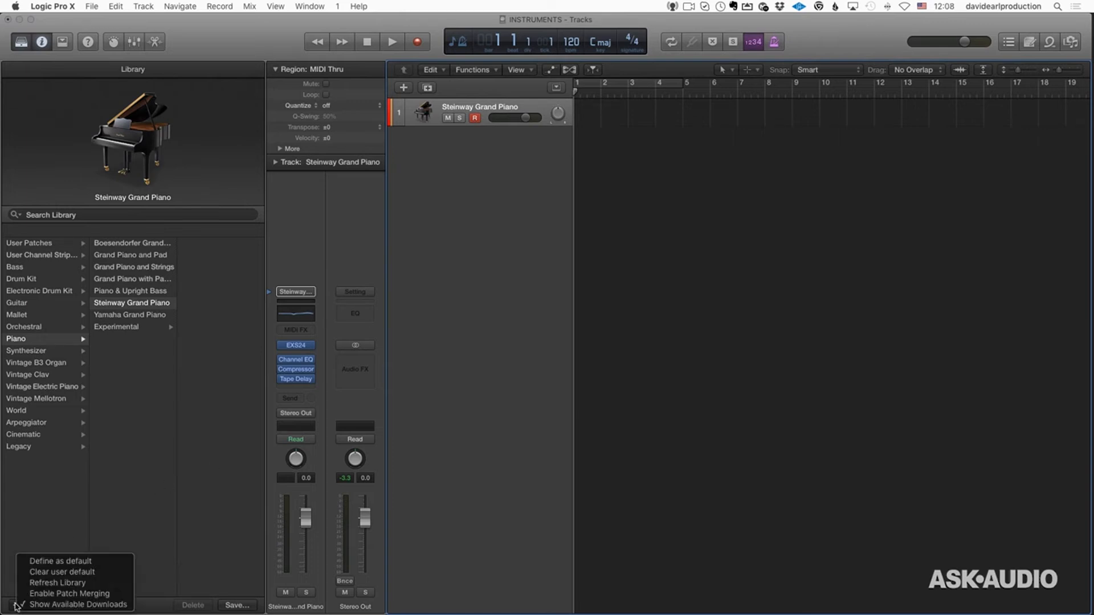
{"action": "left_click", "coordinate": [89, 596]}
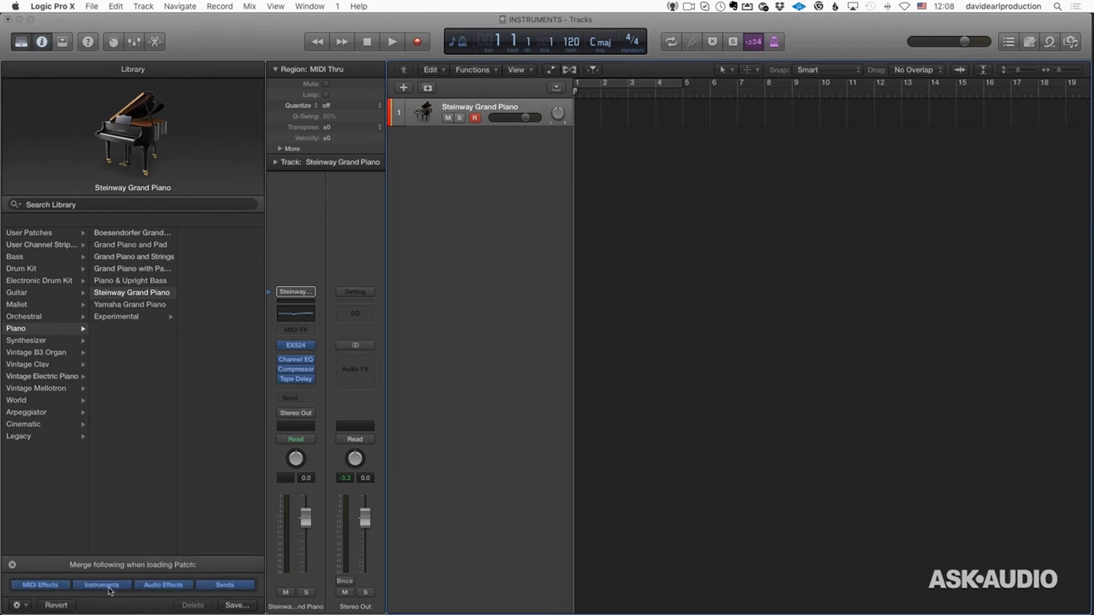
{"action": "left_click", "coordinate": [236, 586]}
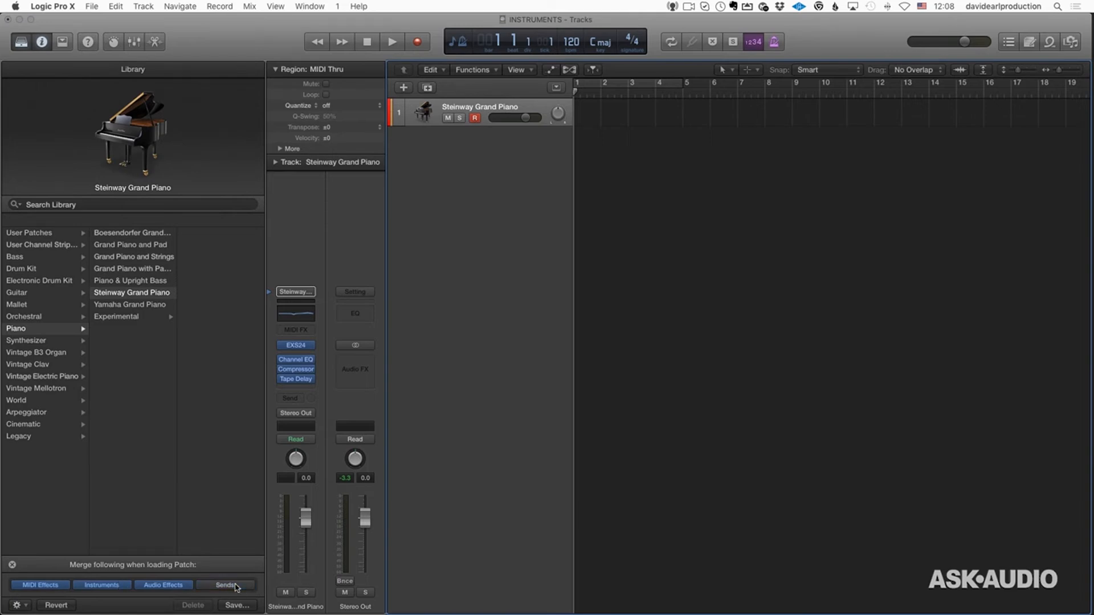
{"action": "left_click", "coordinate": [13, 566]}
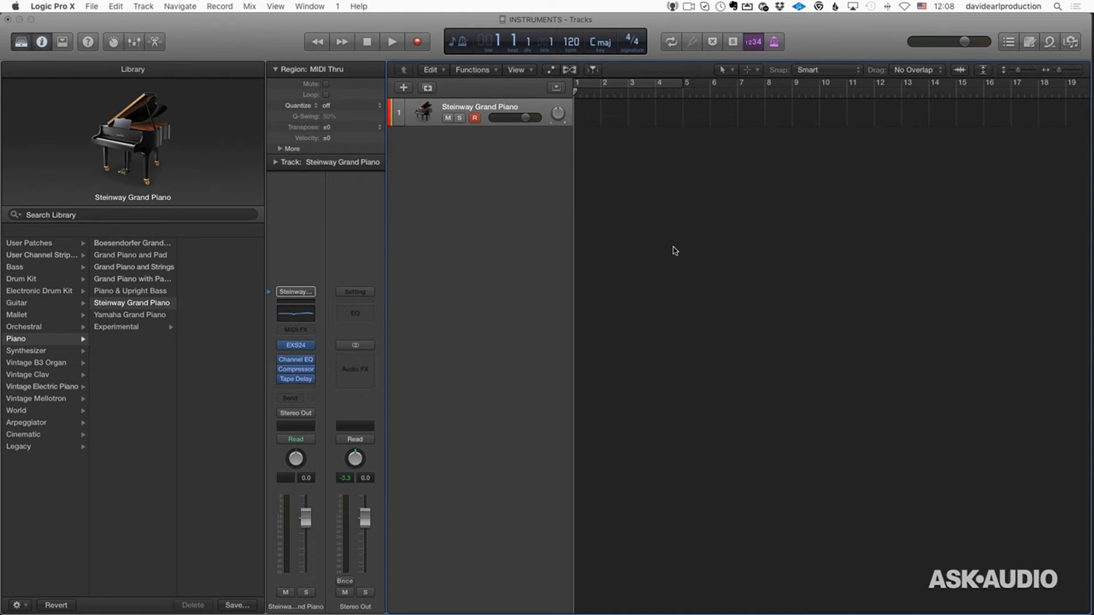
Load the Albion Orchestra user patch from the Orchestral folder, hide the Library and expand the track stack
{"action": "left_click", "coordinate": [30, 245]}
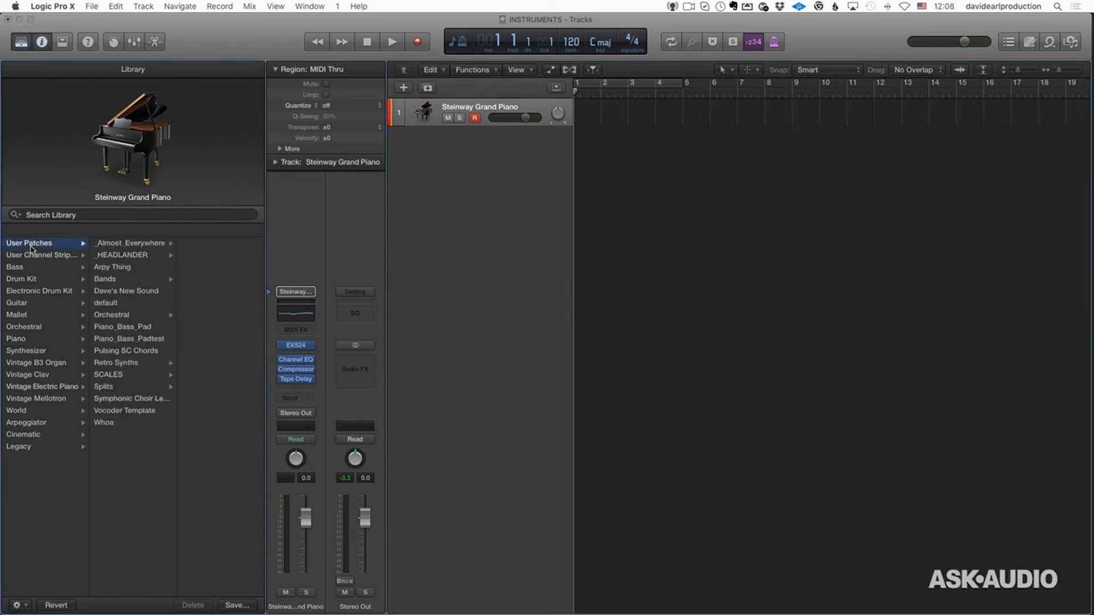
{"action": "left_click", "coordinate": [117, 316]}
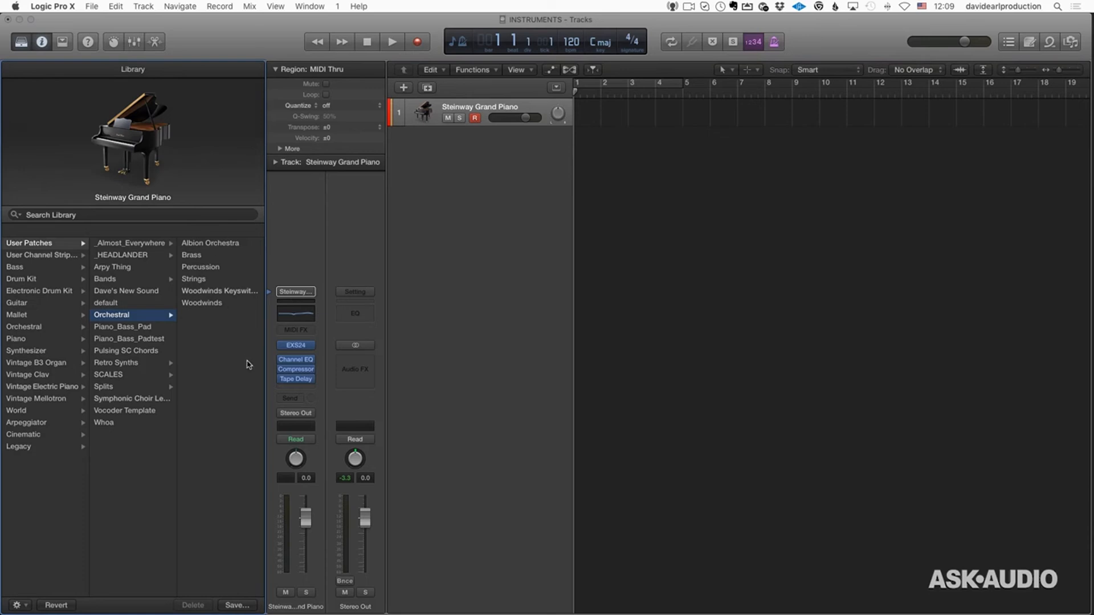
{"action": "left_click", "coordinate": [218, 247]}
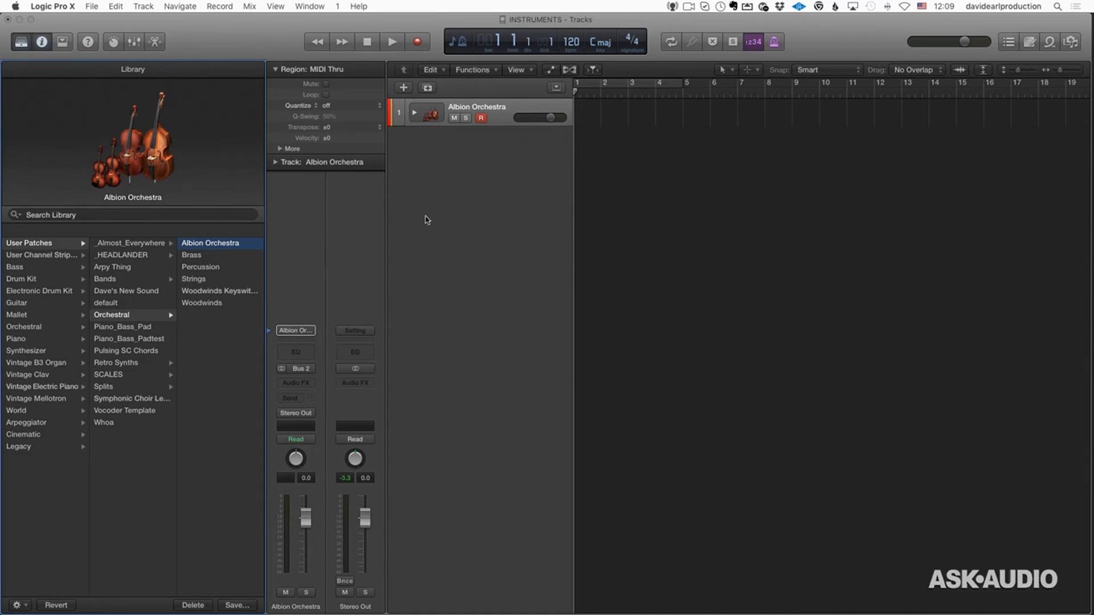
{"action": "key", "text": "y"}
{"action": "left_click", "coordinate": [148, 114]}
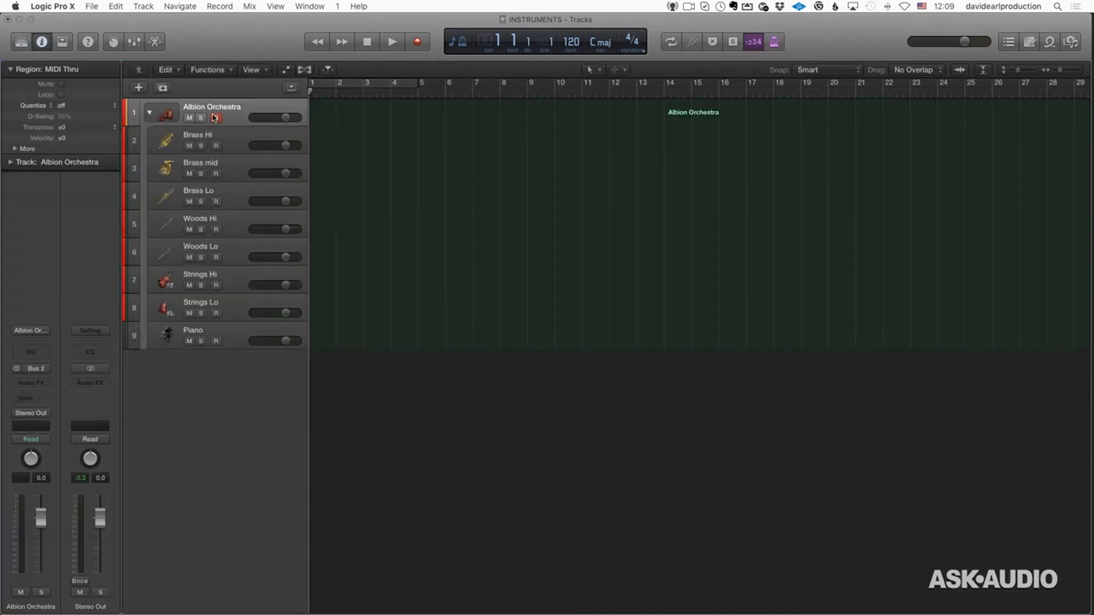
Examine the channel strips of the Albion Orchestra subtracks from Brass Hi through Piano and back
{"action": "left_click", "coordinate": [228, 136]}
{"action": "key", "text": "Down"}
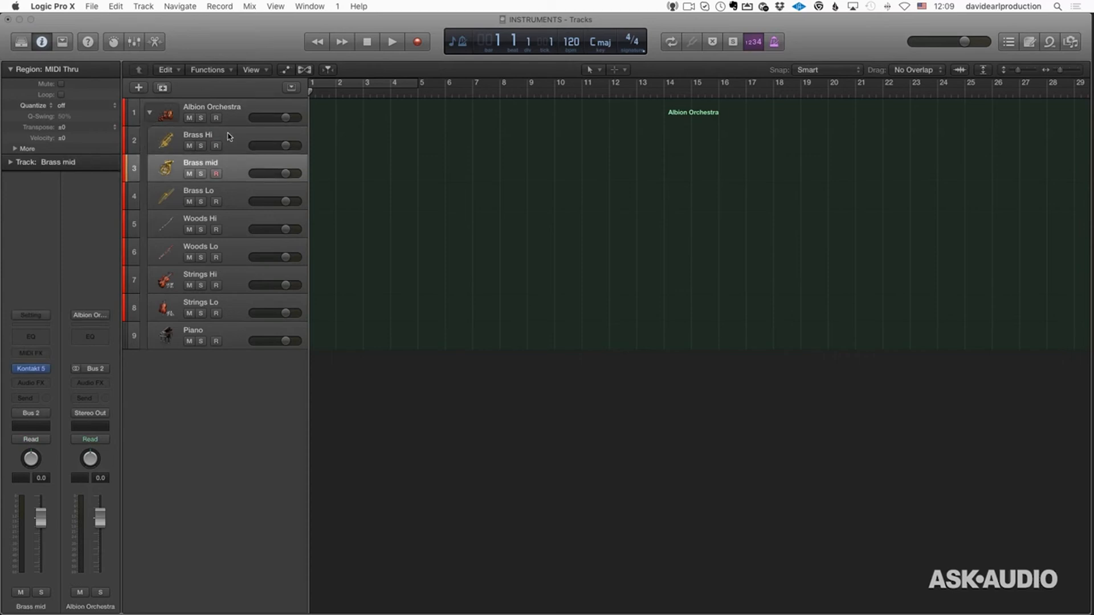
{"action": "key", "text": "Down"}
{"action": "key", "text": "Down"}
{"action": "key", "text": "Down"}
{"action": "key", "text": "Down"}
{"action": "key", "text": "Down"}
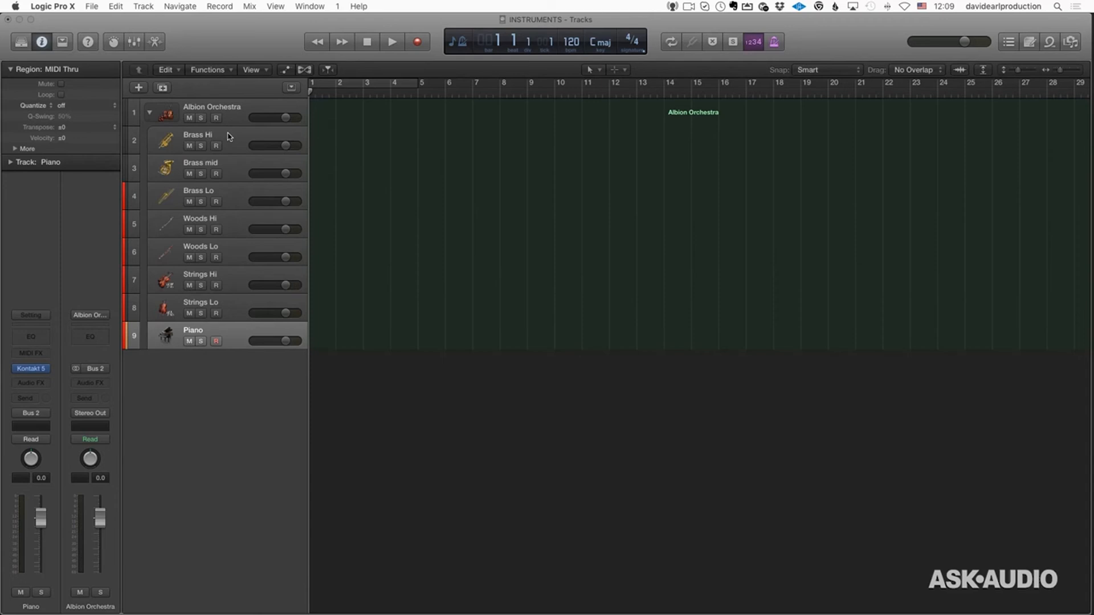
{"action": "key", "text": "Up"}
{"action": "key", "text": "Up"}
{"action": "key", "text": "Up"}
{"action": "key", "text": "Up"}
{"action": "key", "text": "Up"}
{"action": "key", "text": "Up"}
{"action": "key", "text": "Up"}
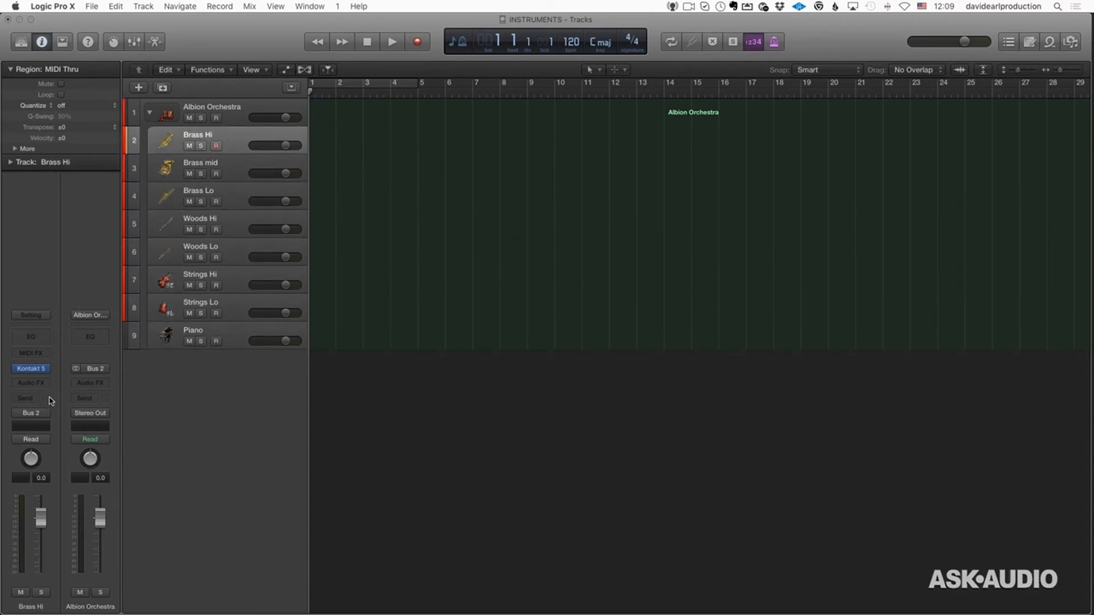
Examine the Albion Orchestra main track and the Kontakt instrument on the Brass Hi subtrack
{"action": "key", "text": "Up"}
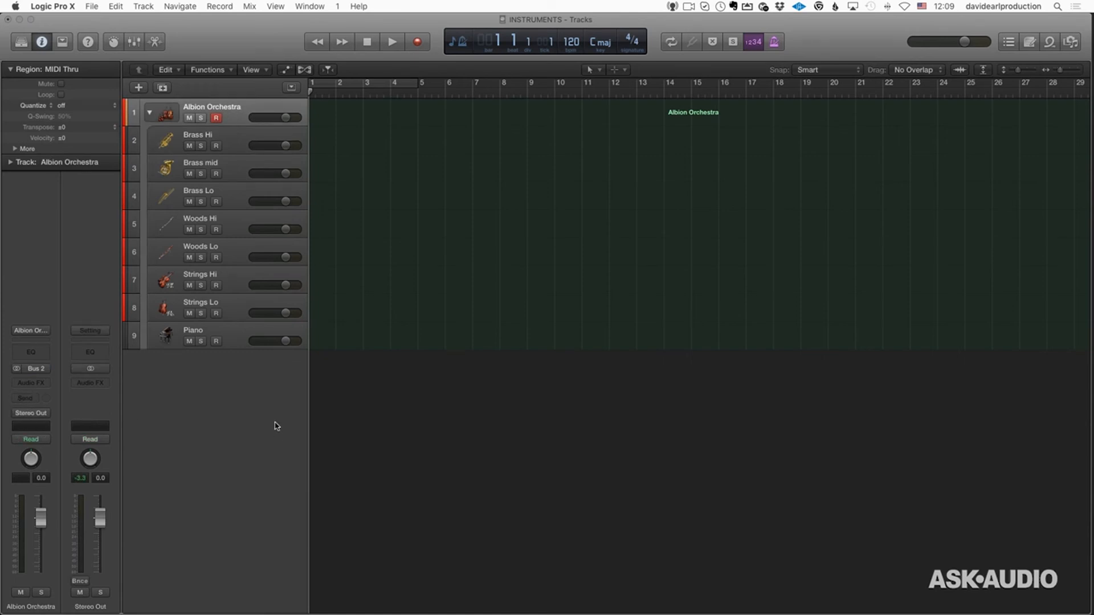
{"action": "key", "text": "Down"}
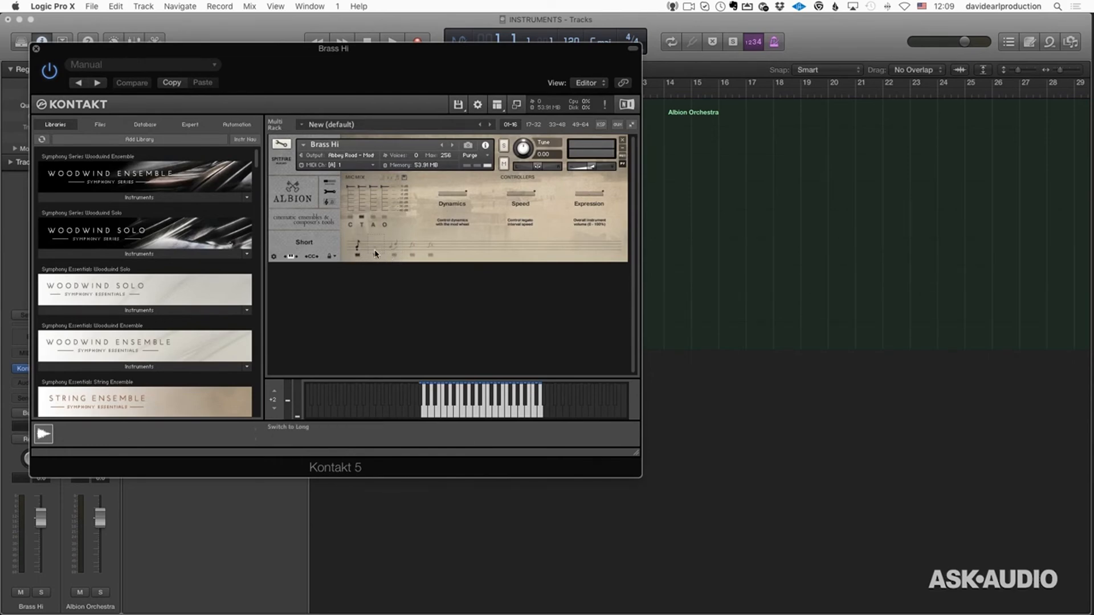
{"action": "left_click", "coordinate": [36, 48]}
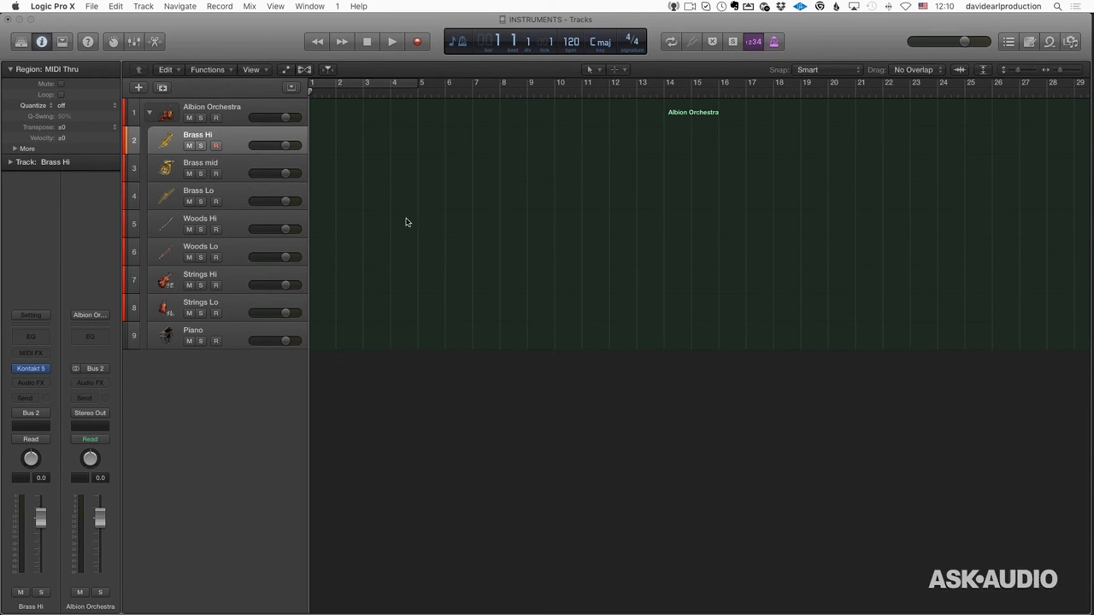
Create a software instrument track below Piano and load the 8_Fodlarium patch from the _HEADLANDER user patches onto it
{"action": "left_click", "coordinate": [236, 343]}
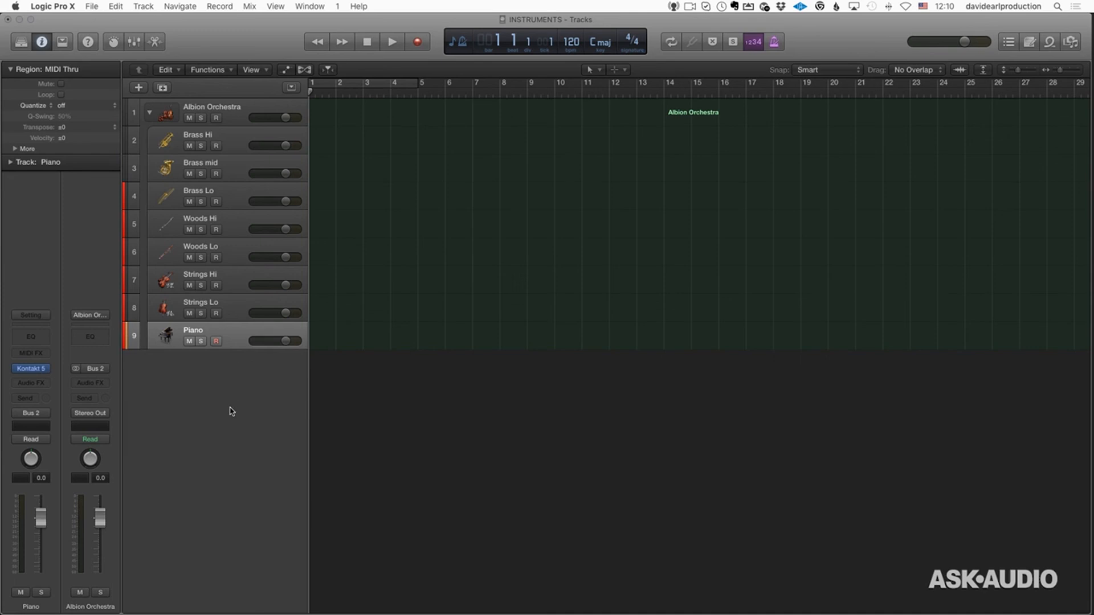
{"action": "key", "text": "alt+super+s"}
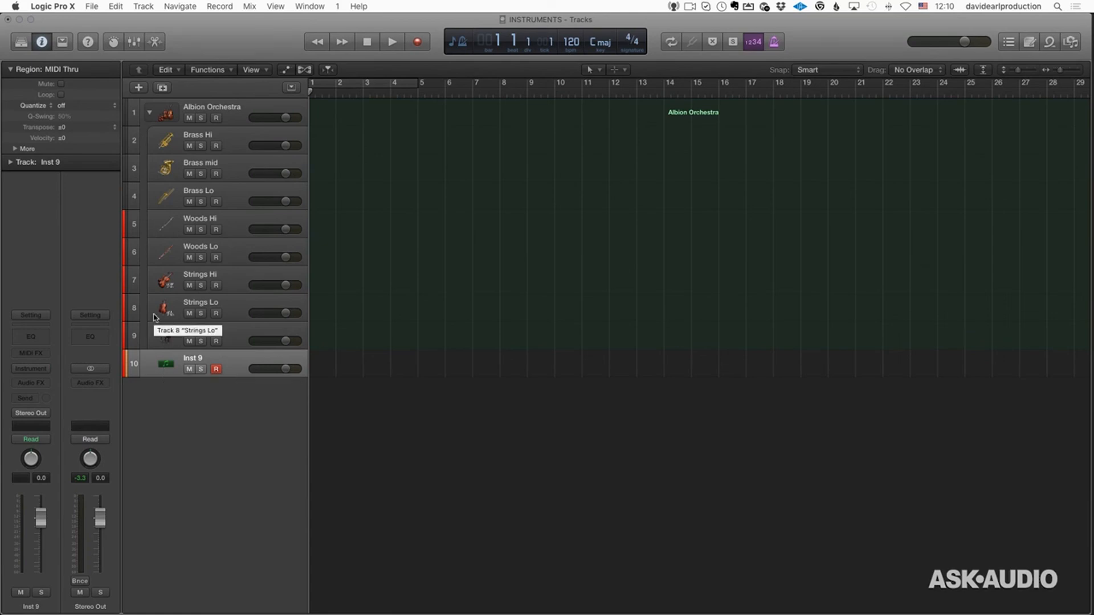
{"action": "key", "text": "y"}
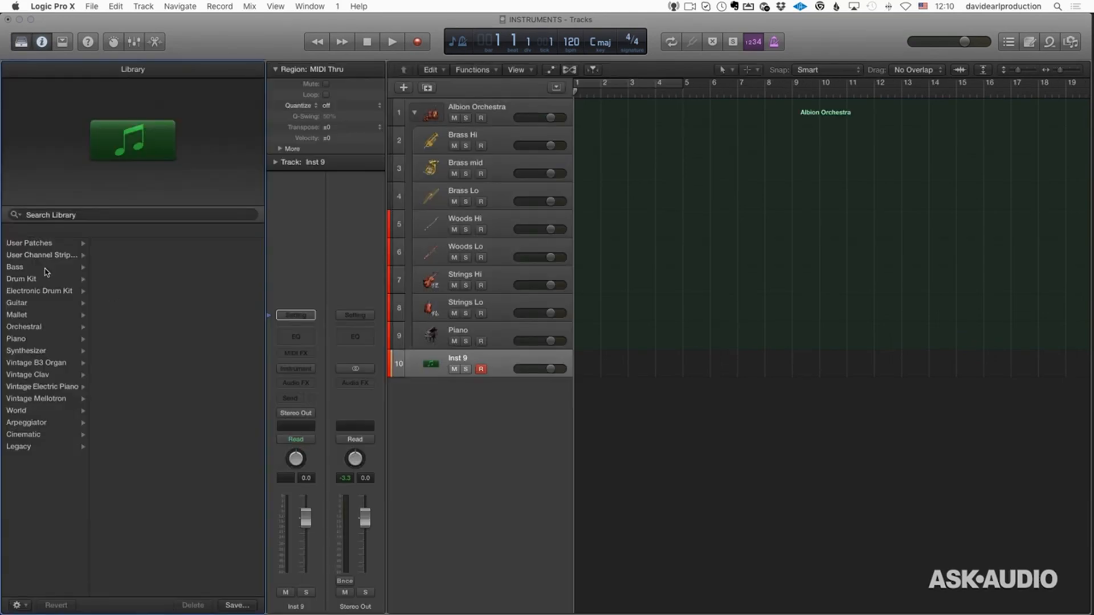
{"action": "left_click", "coordinate": [45, 245]}
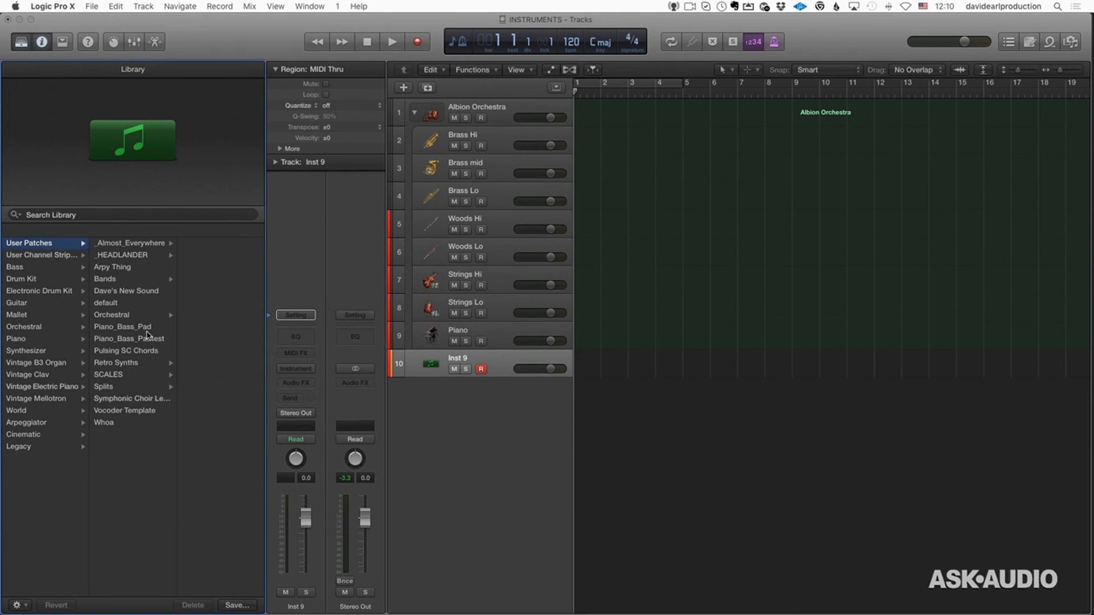
{"action": "left_click", "coordinate": [132, 258]}
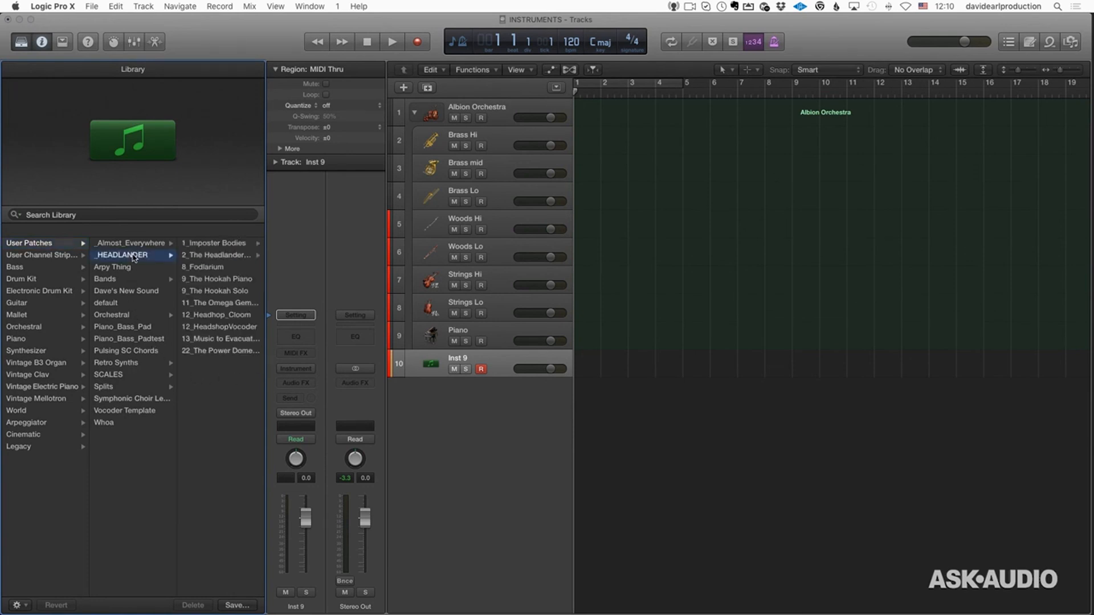
{"action": "left_click", "coordinate": [222, 269]}
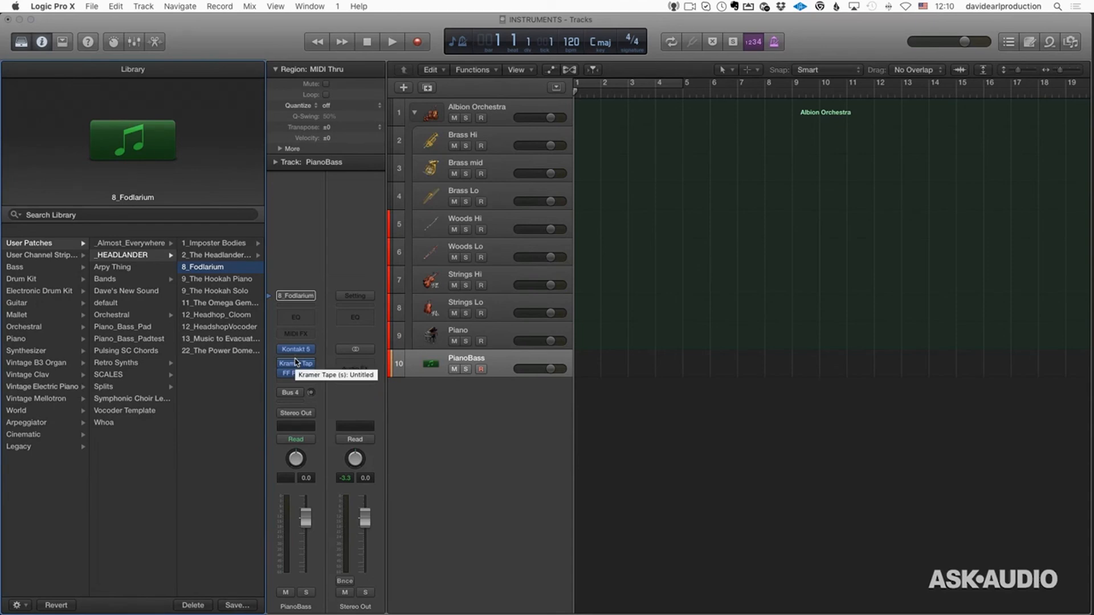
Examine the Kontakt 5 instrument and the Kramer Tape and FF Pro-Q effects on the PianoBass track
{"action": "mouse_move", "coordinate": [296, 350]}
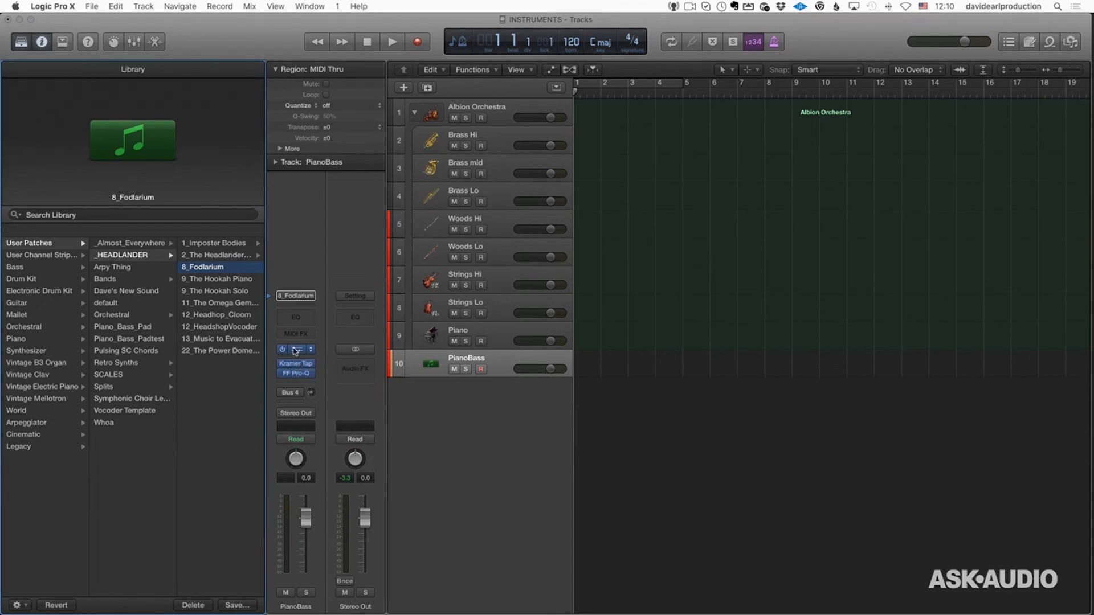
{"action": "left_click", "coordinate": [295, 350]}
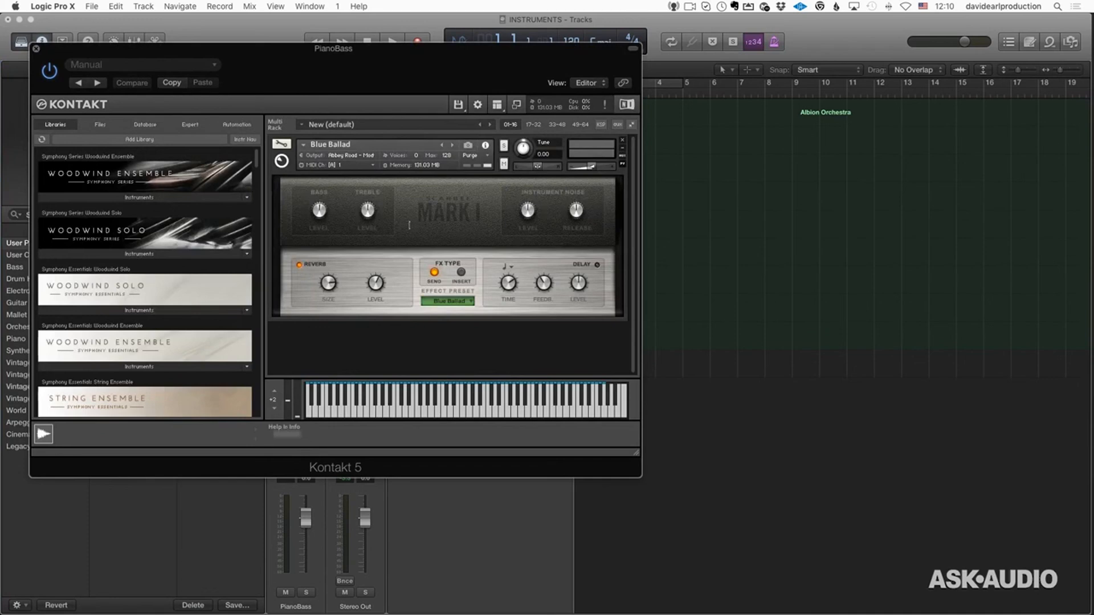
{"action": "left_click", "coordinate": [34, 49]}
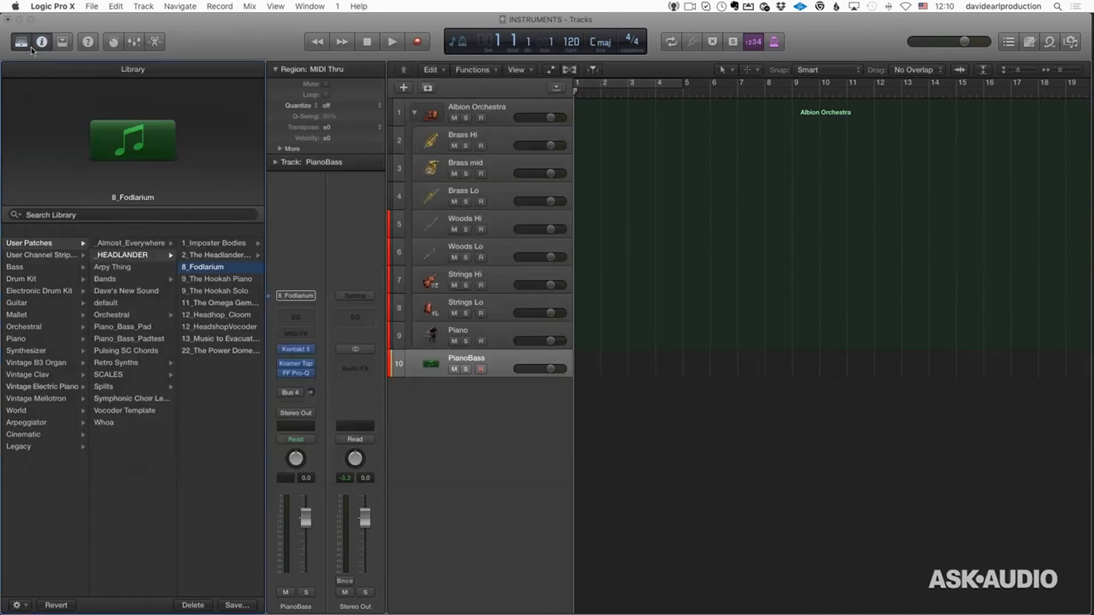
{"action": "left_click", "coordinate": [297, 364]}
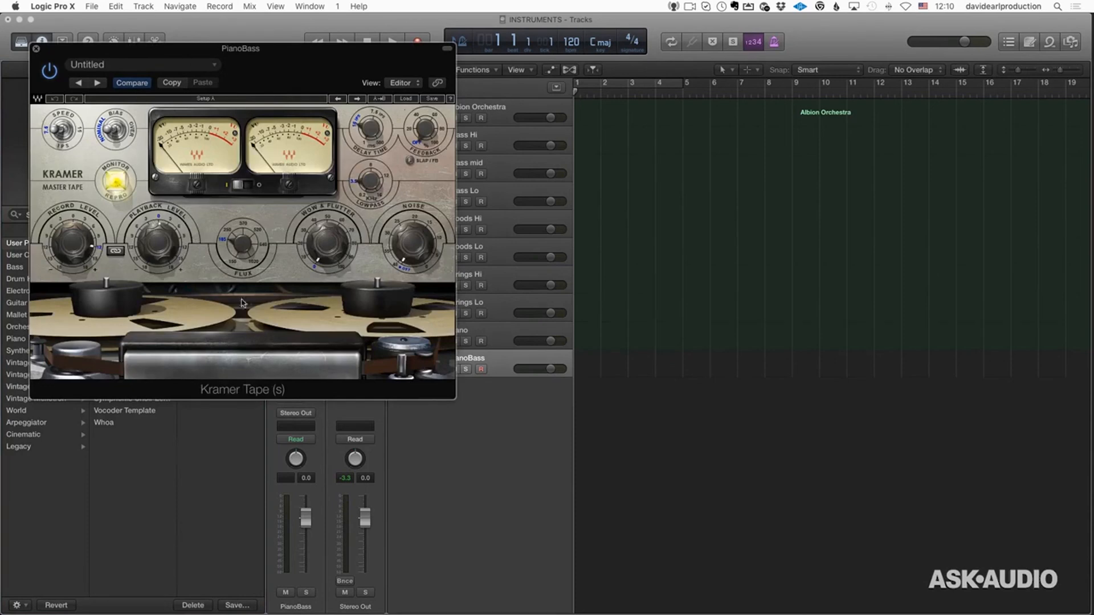
{"action": "left_click", "coordinate": [35, 49]}
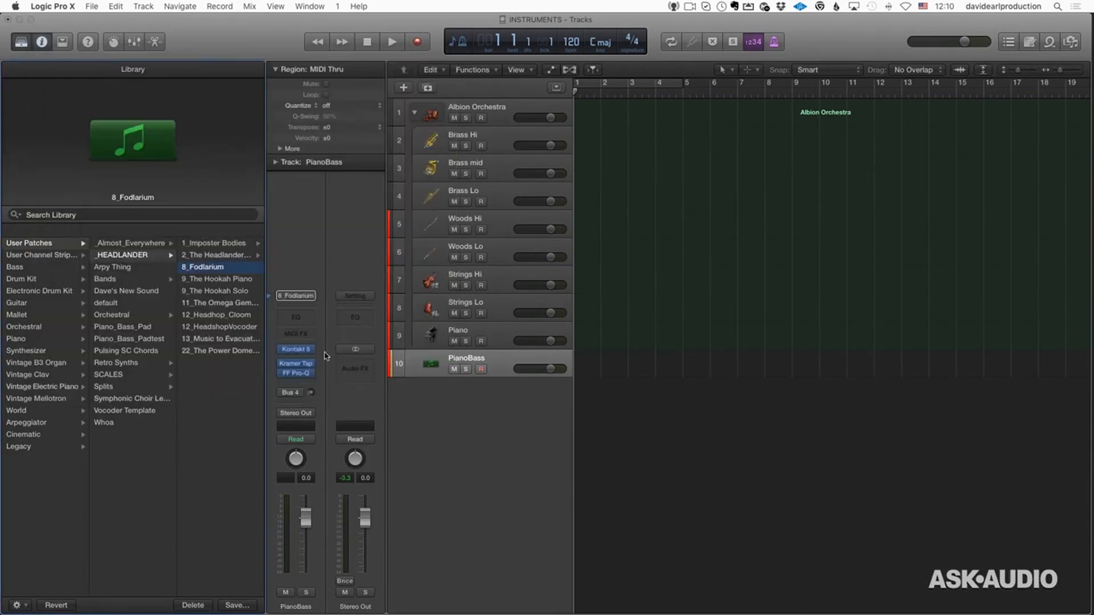
{"action": "left_click", "coordinate": [296, 373]}
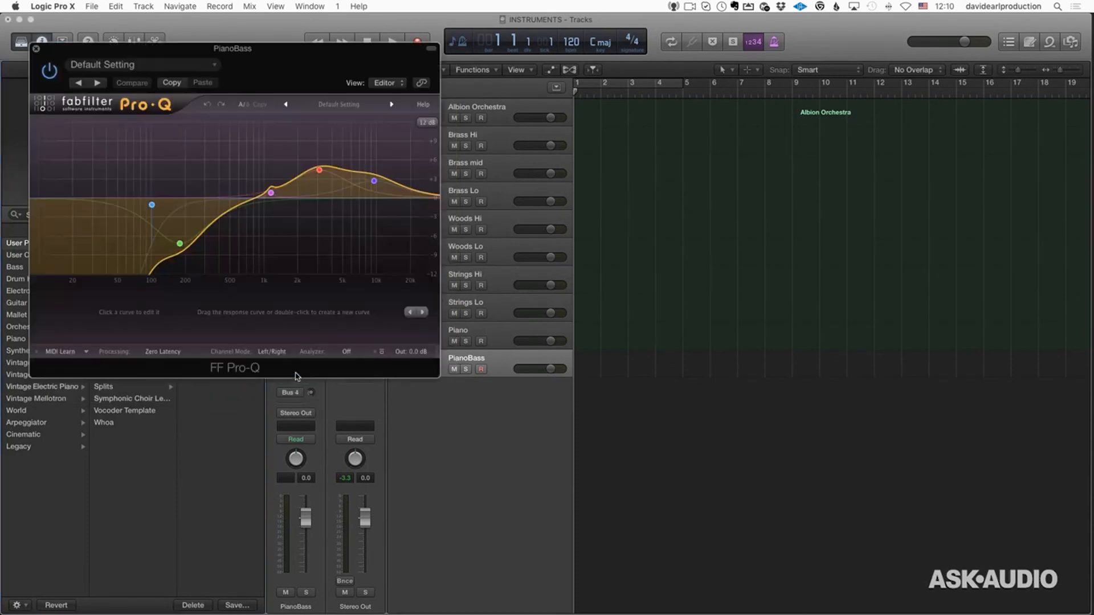